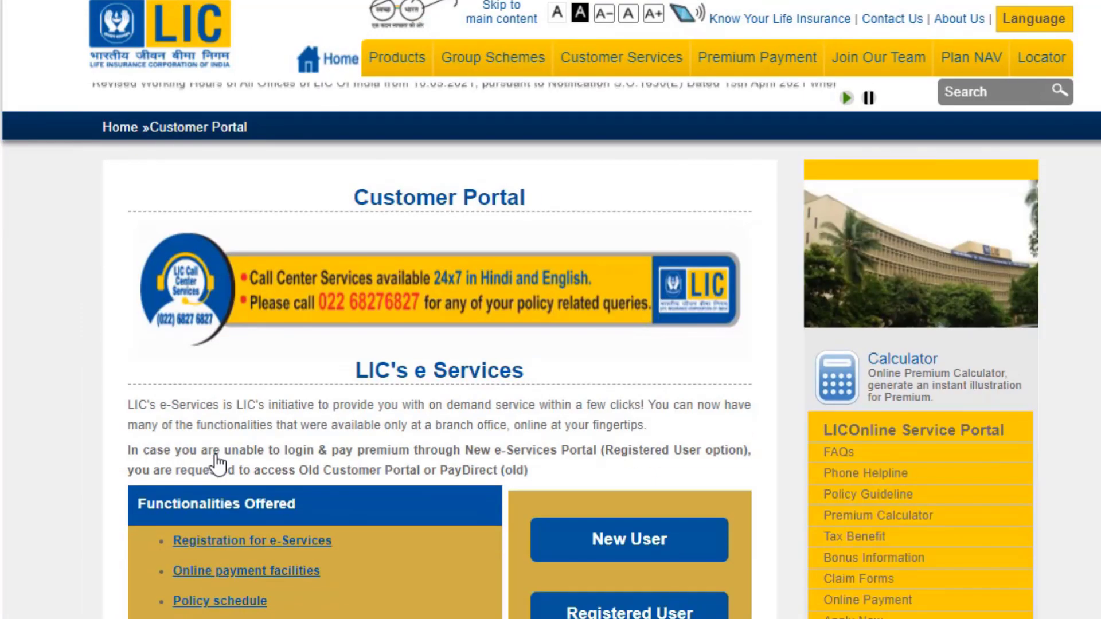
Scroll down to LIC's e-Services section with its New User and Registered User options.
scroll(381, 373, down, 4)
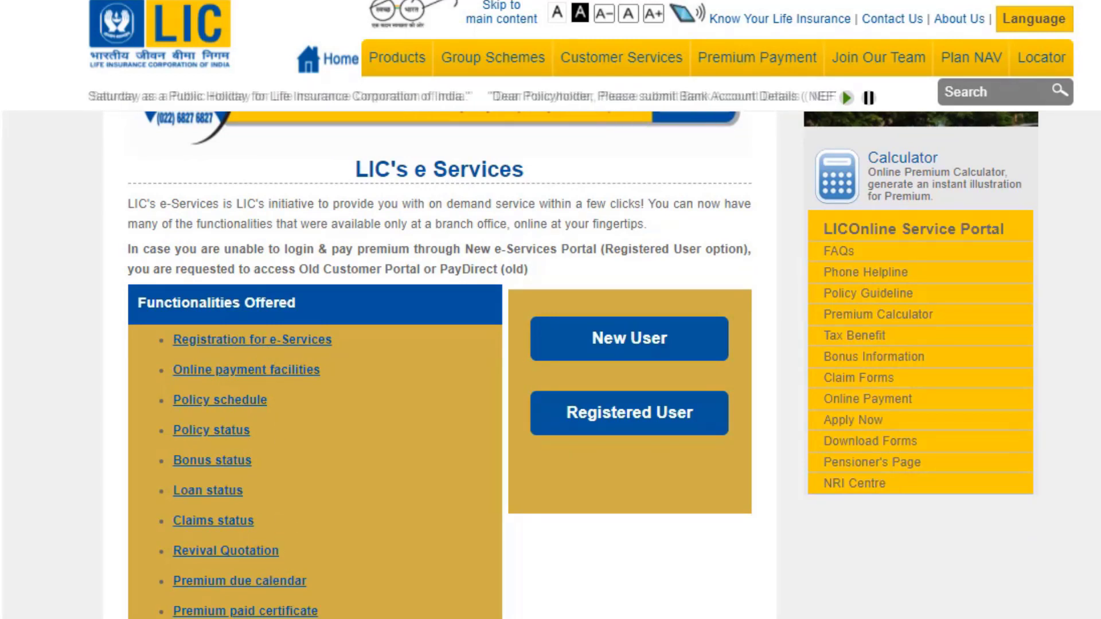
scroll(439, 367, up, 2)
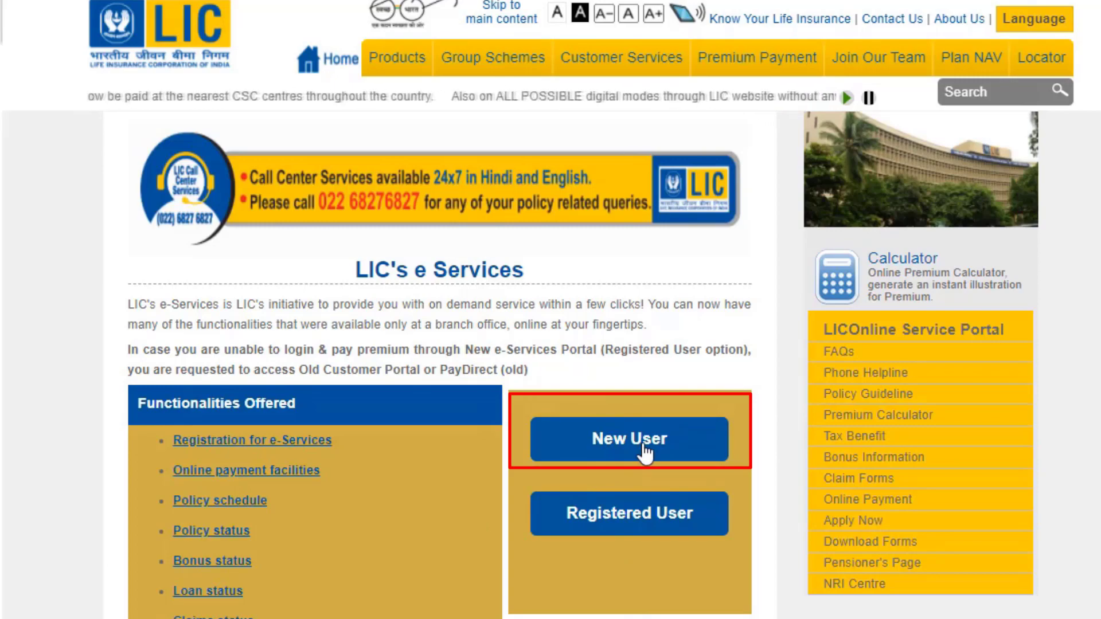
Open the new-user enrollment site and go through the policy number, instalment premium, birth date and mobile fields.
click(609, 456)
click(687, 82)
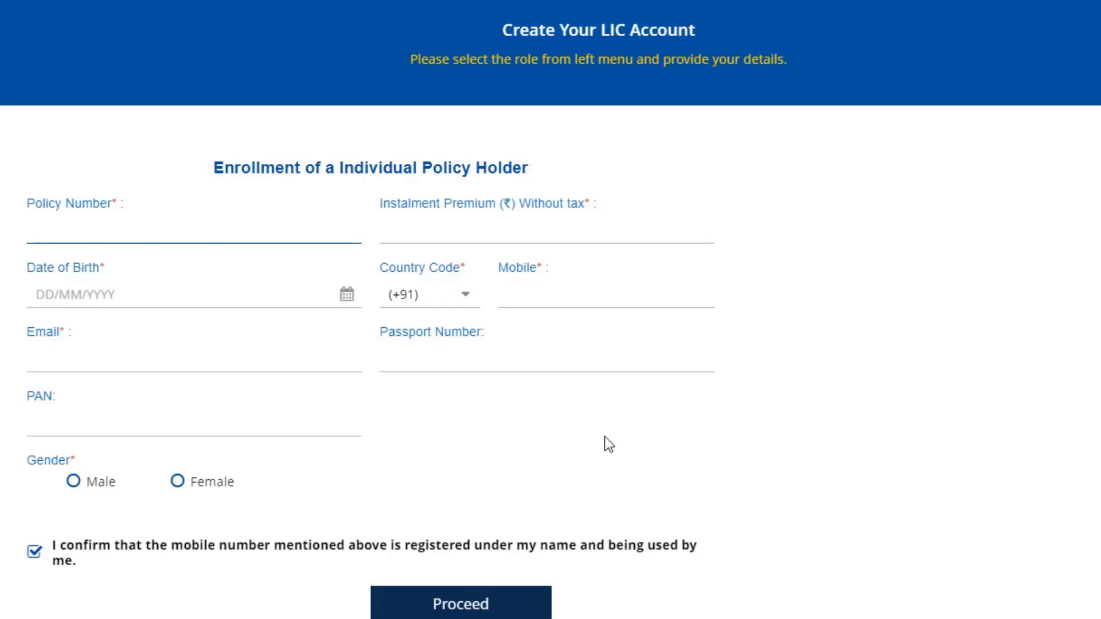
click(163, 233)
click(553, 237)
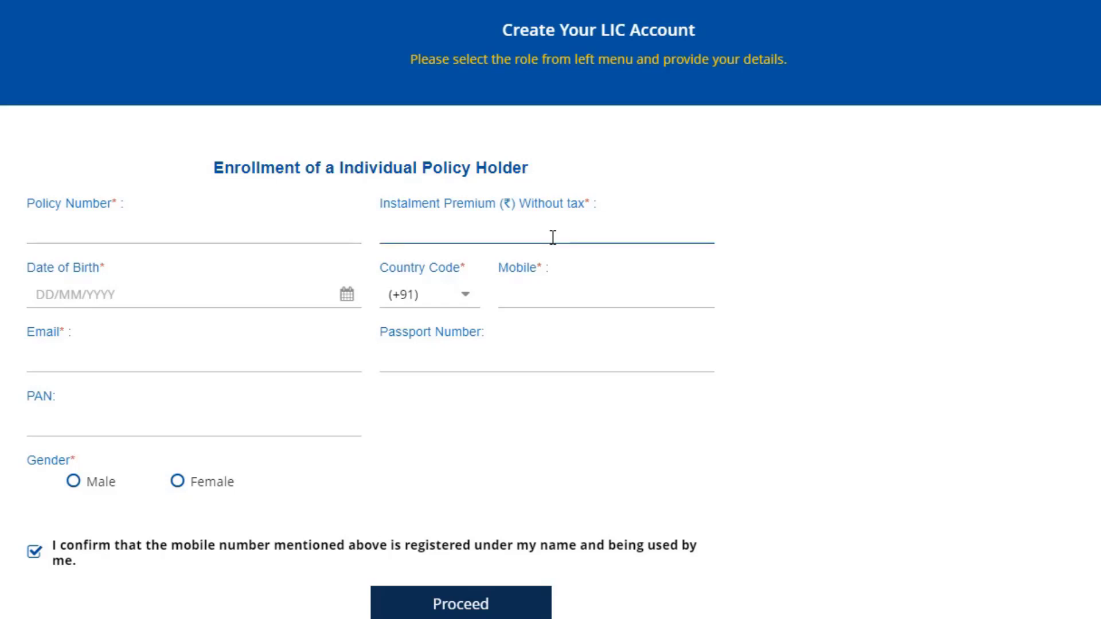
click(97, 294)
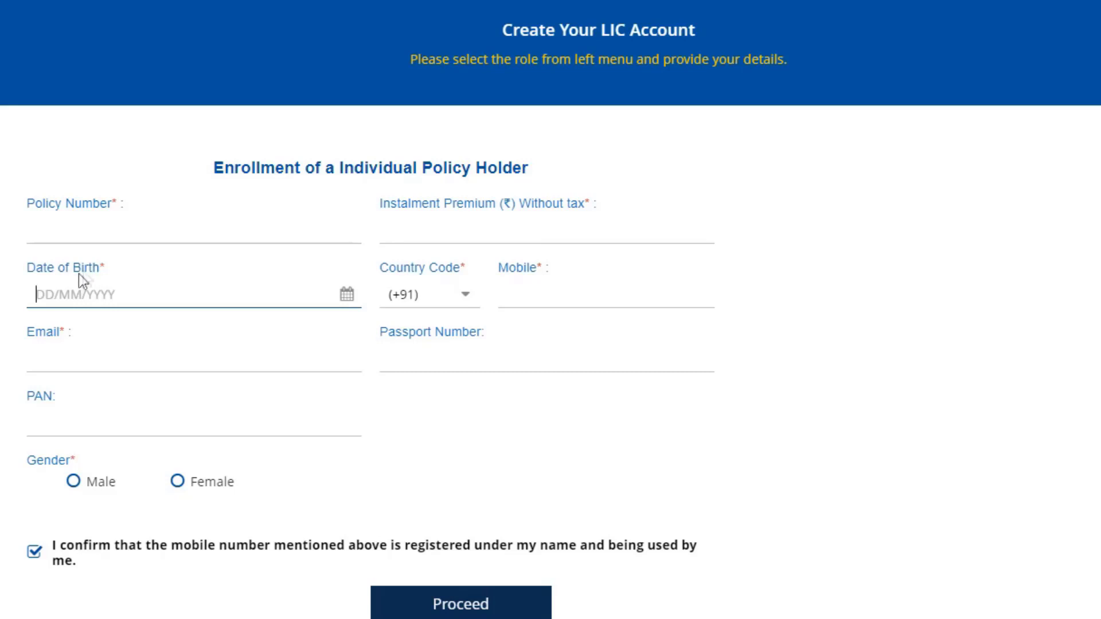
click(529, 293)
click(932, 307)
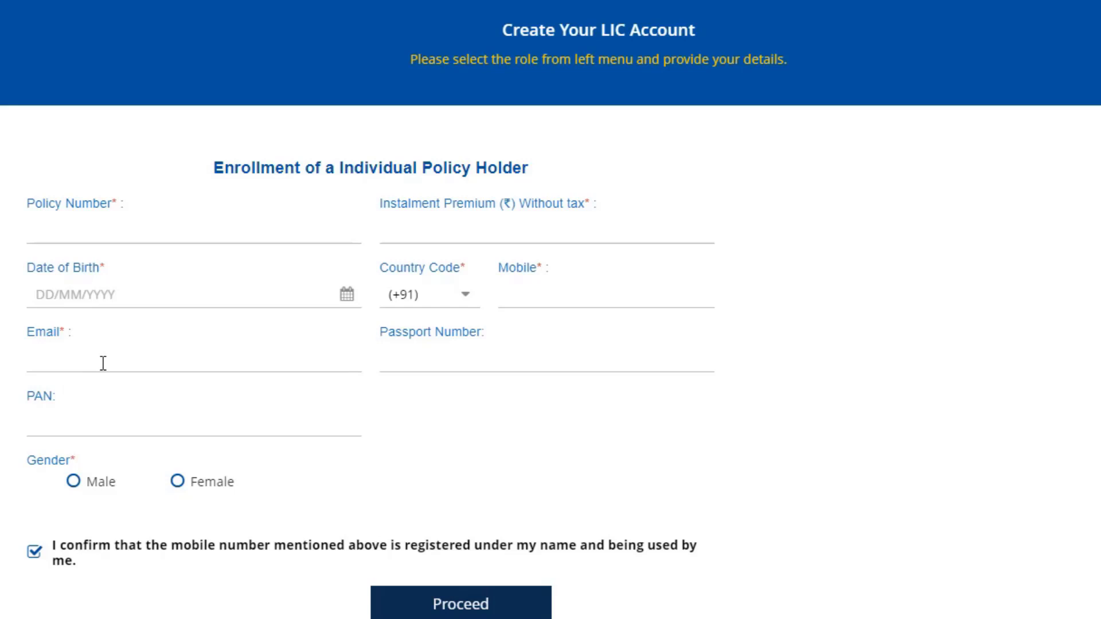
Set the individual policy holder's gender to Male and review the rest of the form.
scroll(103, 363, down, 2)
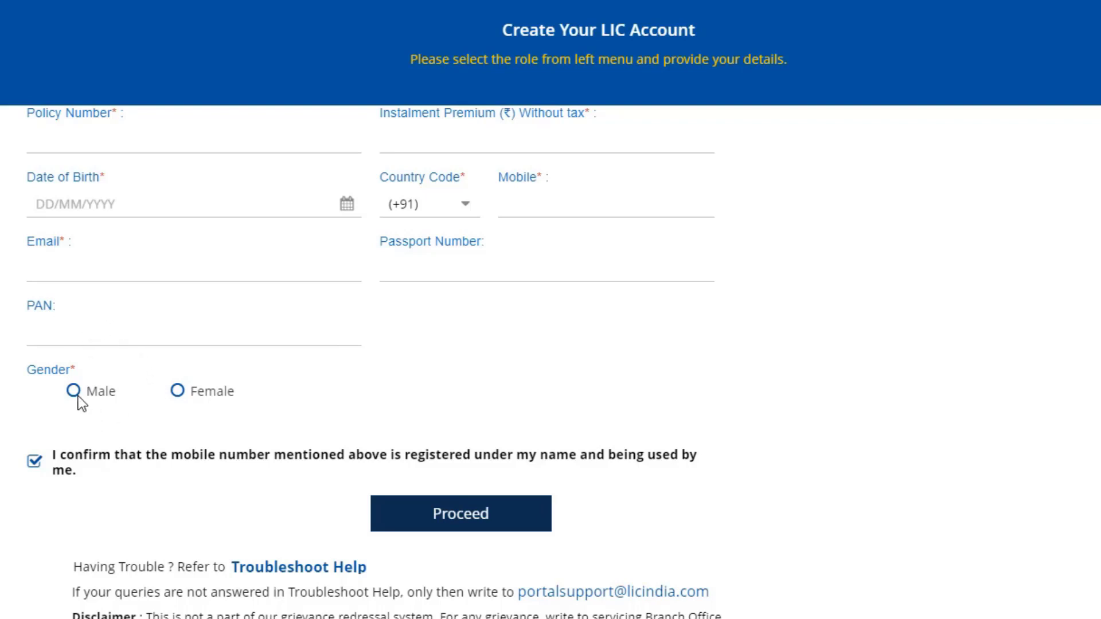
click(175, 392)
click(73, 391)
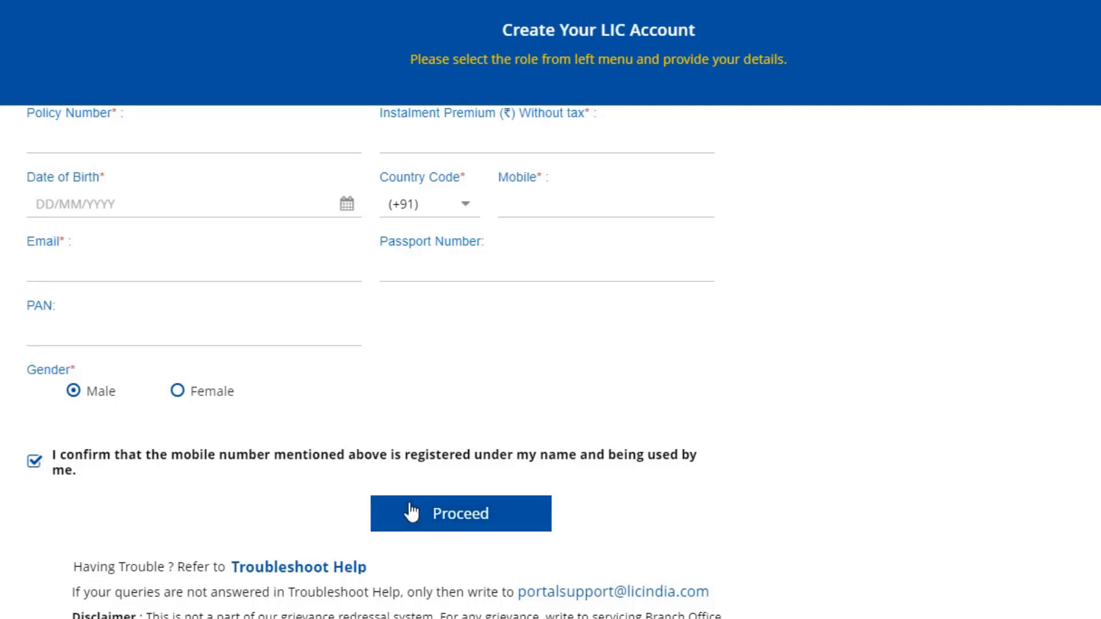
scroll(412, 512, up, 2)
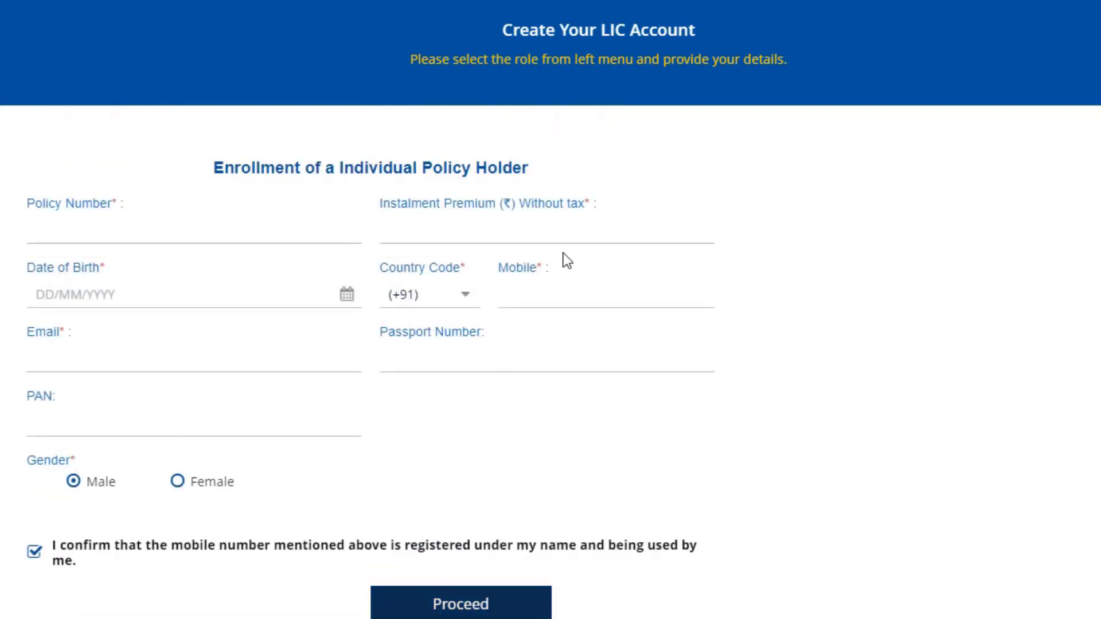
scroll(555, 332, down, 2)
scroll(555, 333, down, 1)
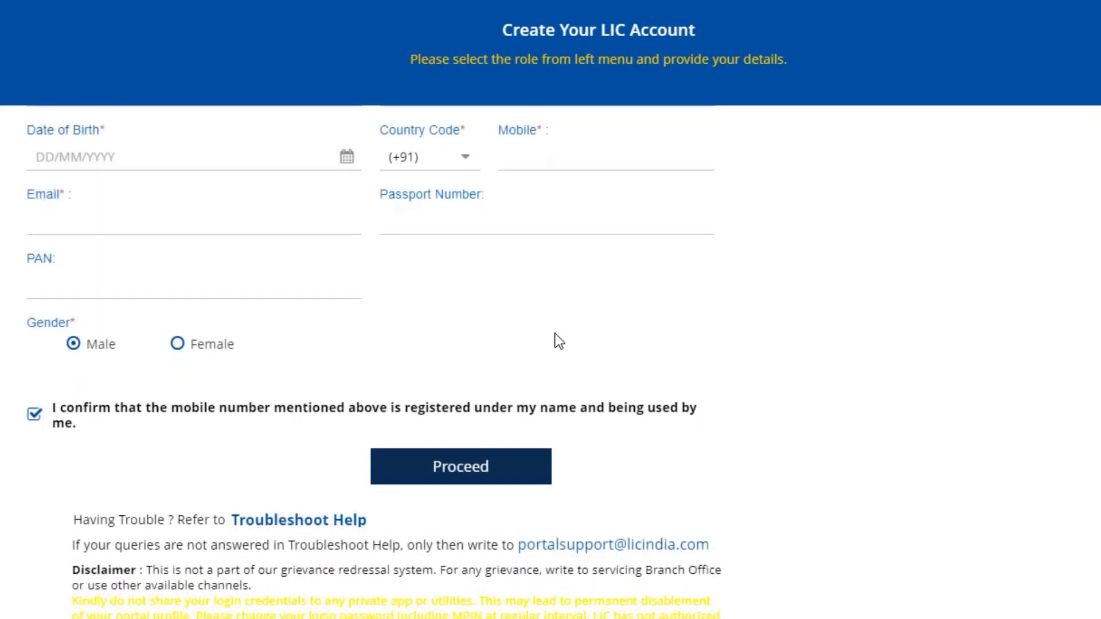
scroll(555, 335, up, 3)
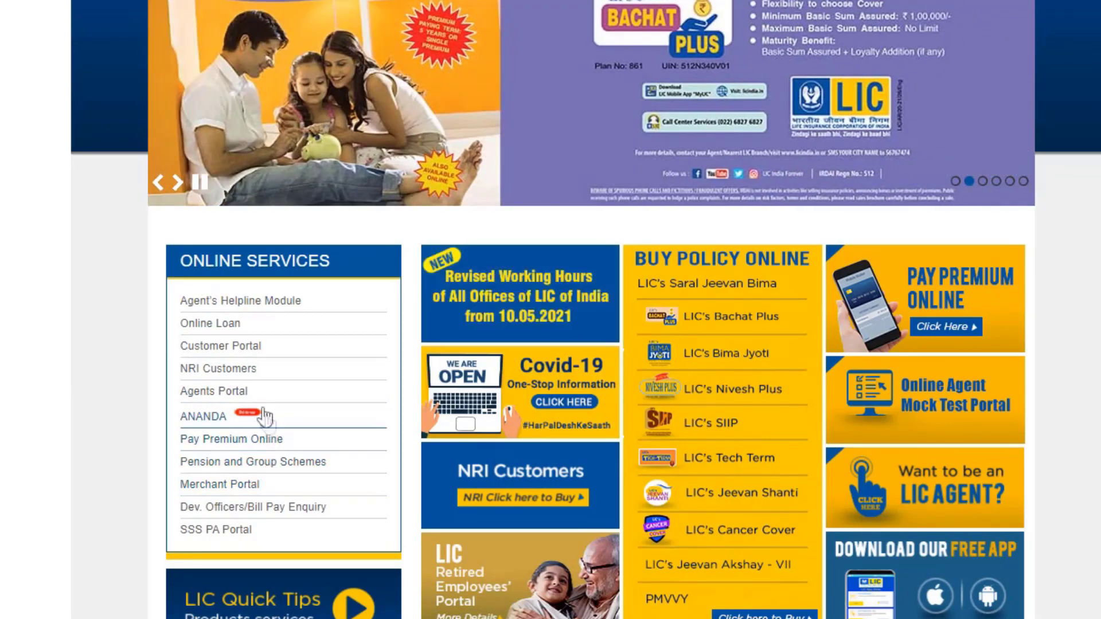
Return to the Customer Portal from Online Services and bring up the Registered User sign-in.
click(240, 348)
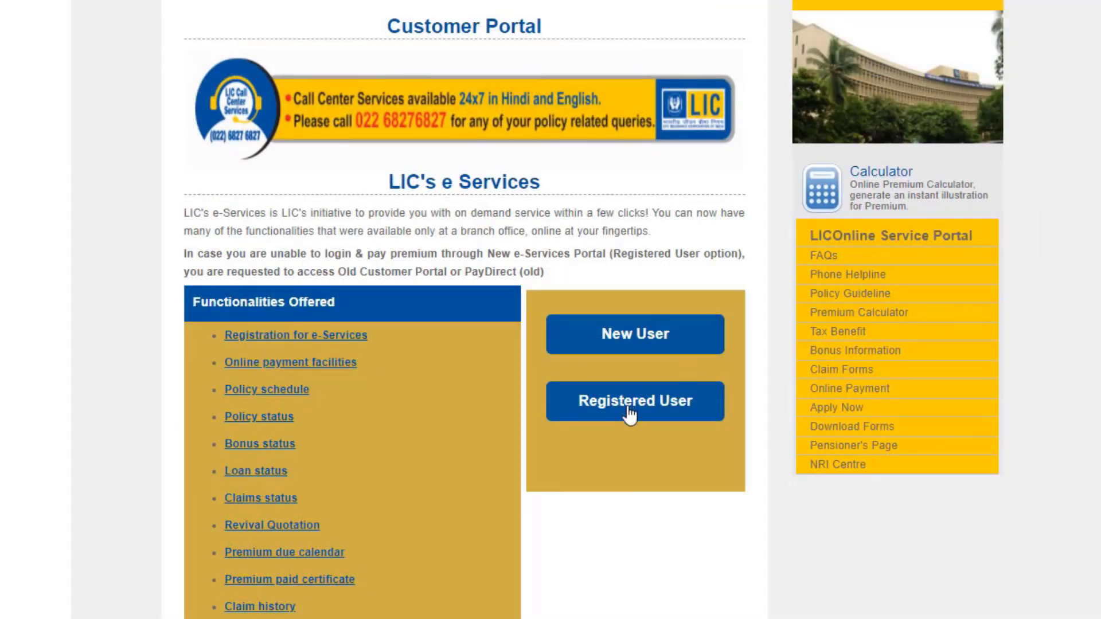
click(674, 424)
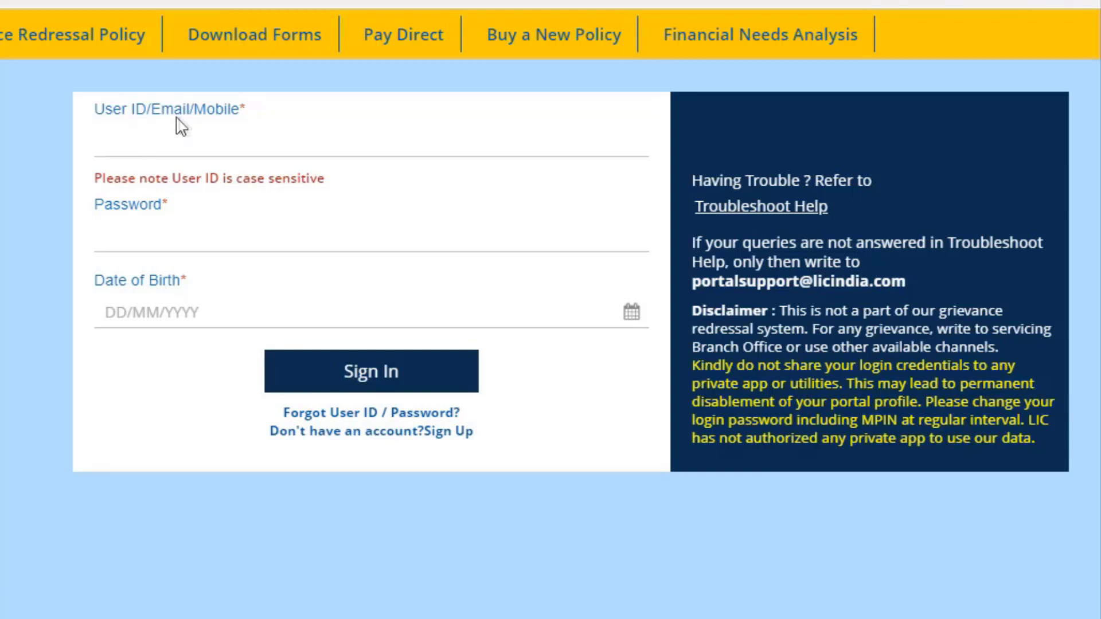
Sign in with the user's e-mail ID, account password and date of birth, postponing the attention notice.
click(203, 144)
key(Tab)
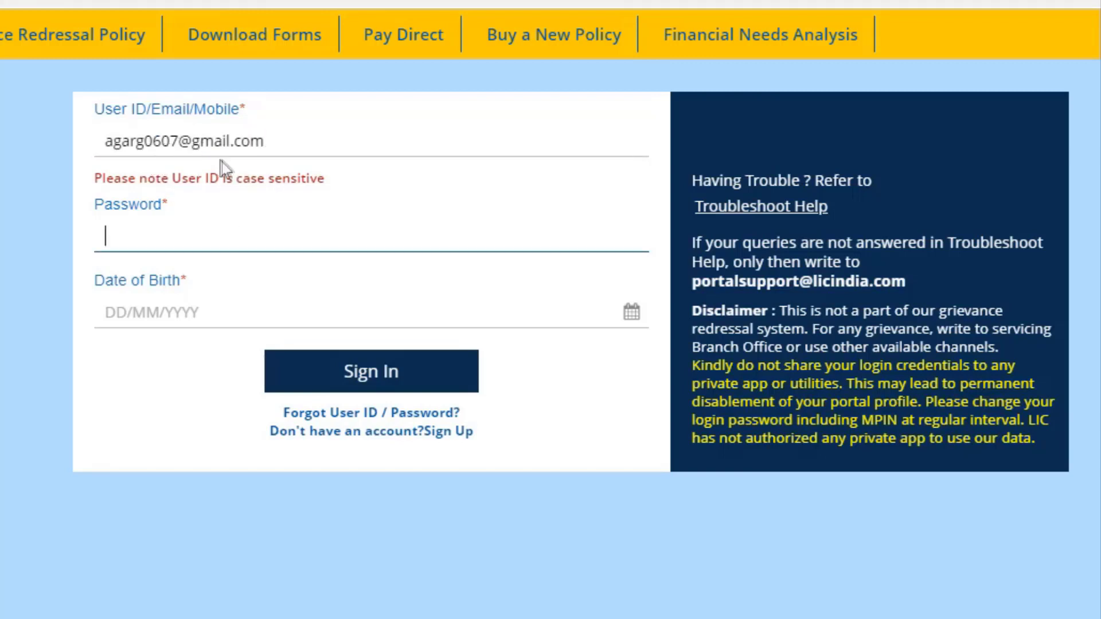
key(ctrl+v)
click(546, 314)
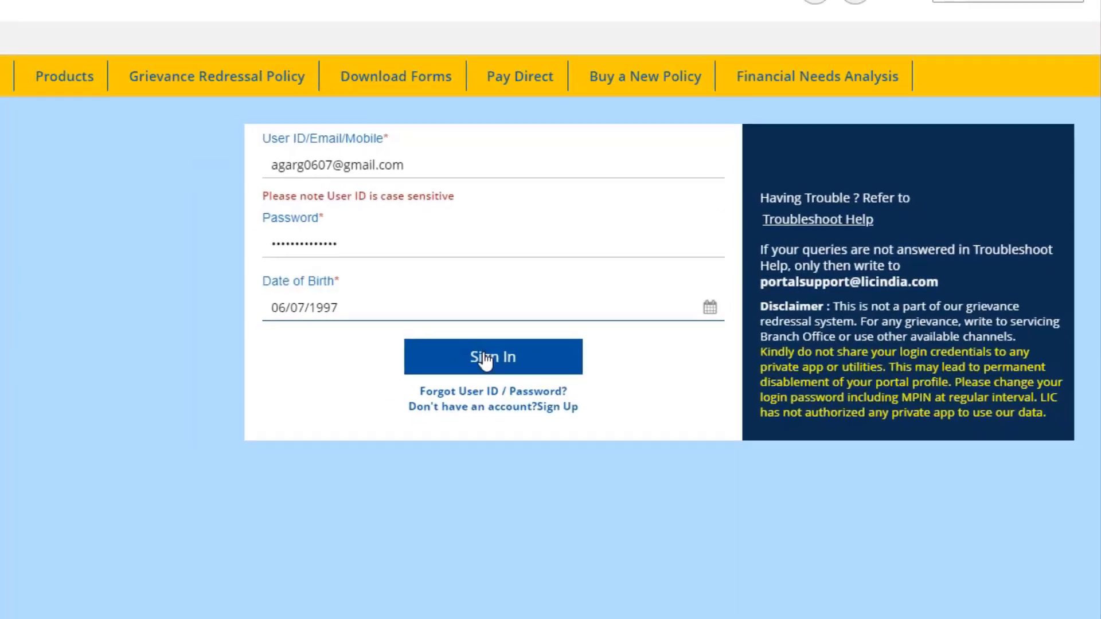
click(393, 371)
click(361, 431)
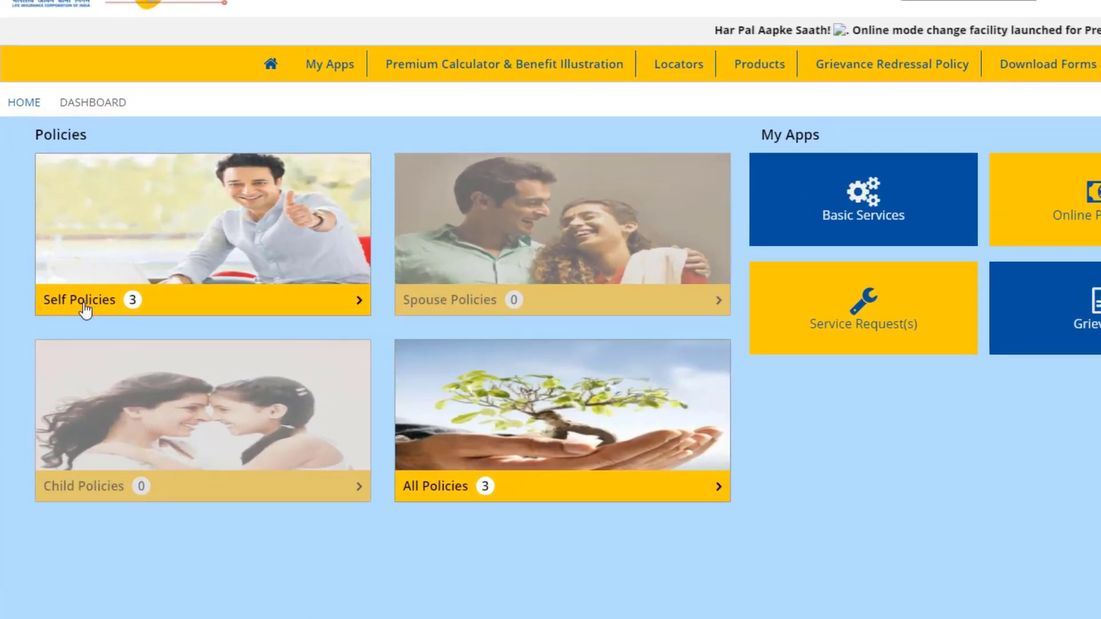
Open Self Policies and start entering a policy number in the Add Policy form.
click(86, 310)
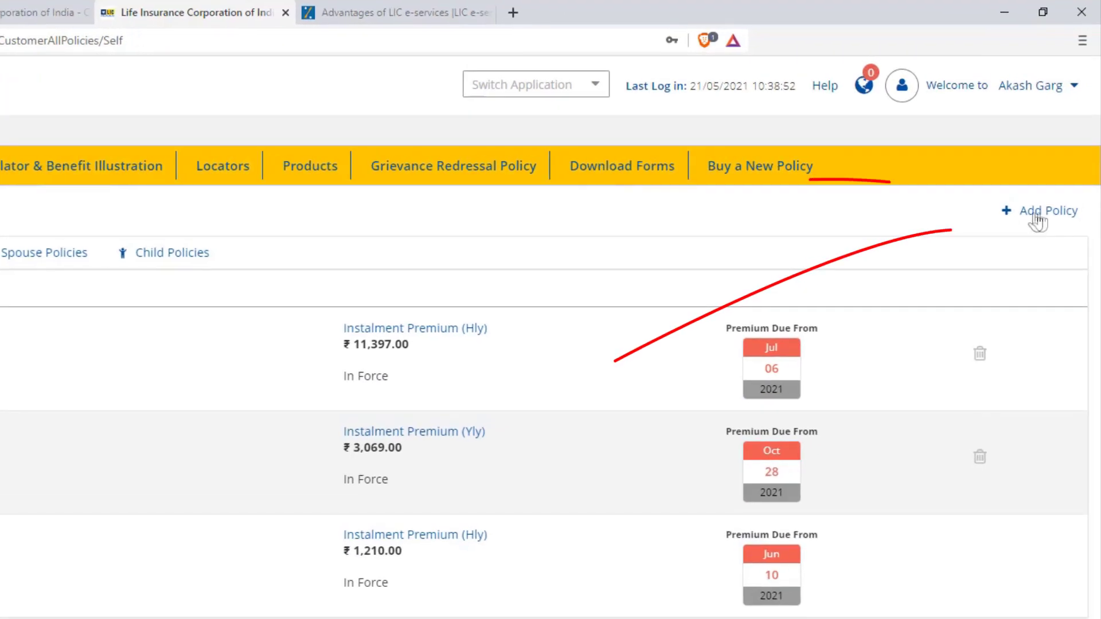
click(1043, 217)
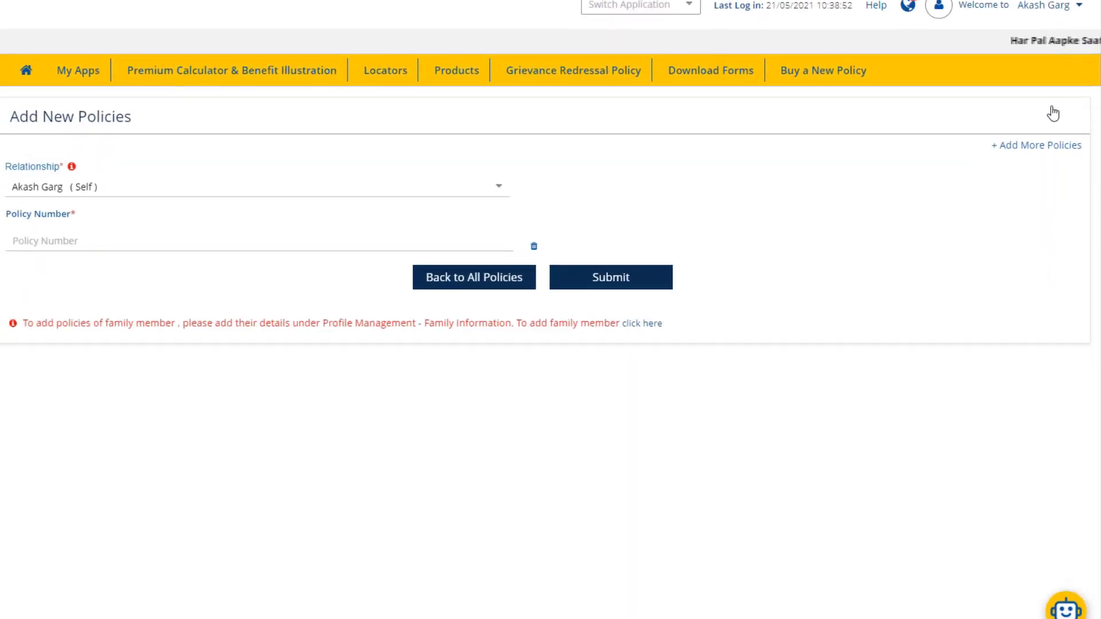
click(81, 237)
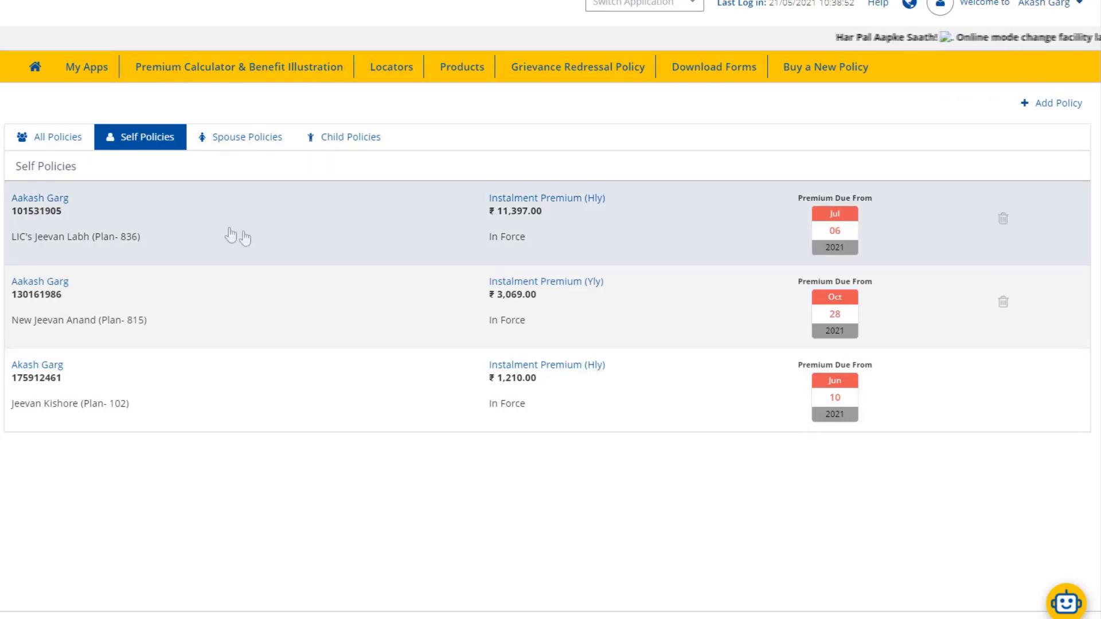
click(293, 240)
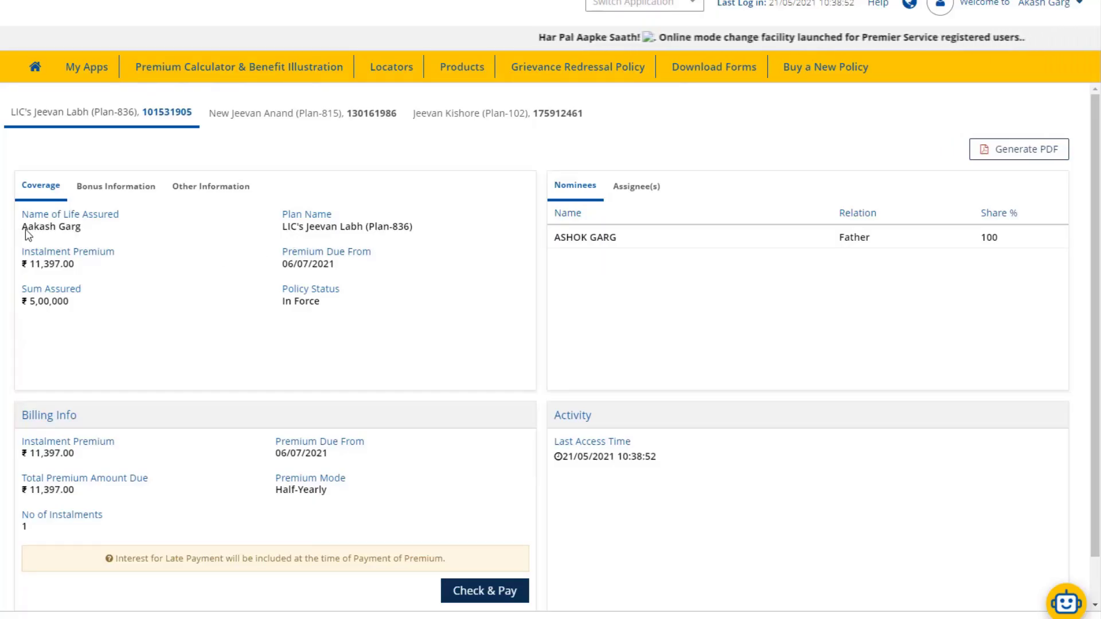
drag(26, 228, 75, 231)
click(76, 232)
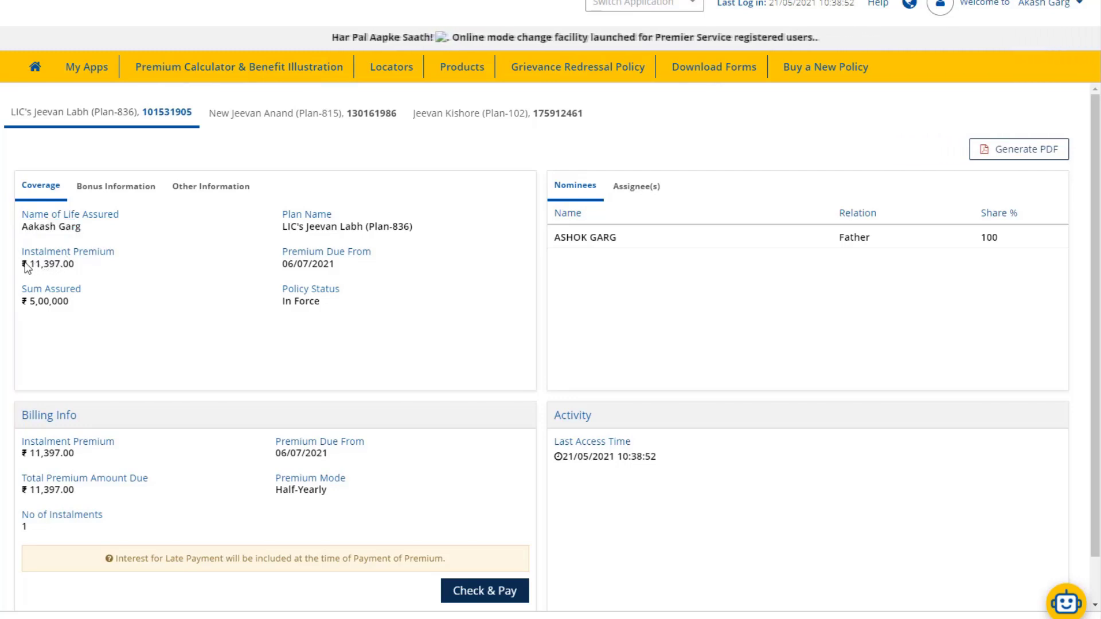
drag(30, 266, 74, 272)
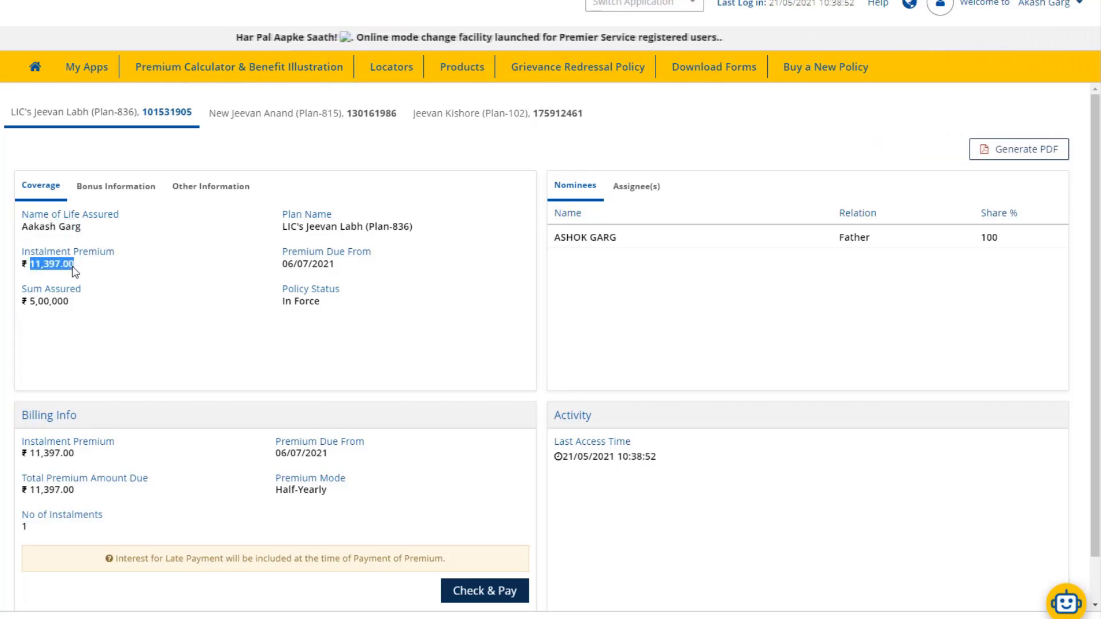
click(74, 272)
drag(29, 304, 69, 309)
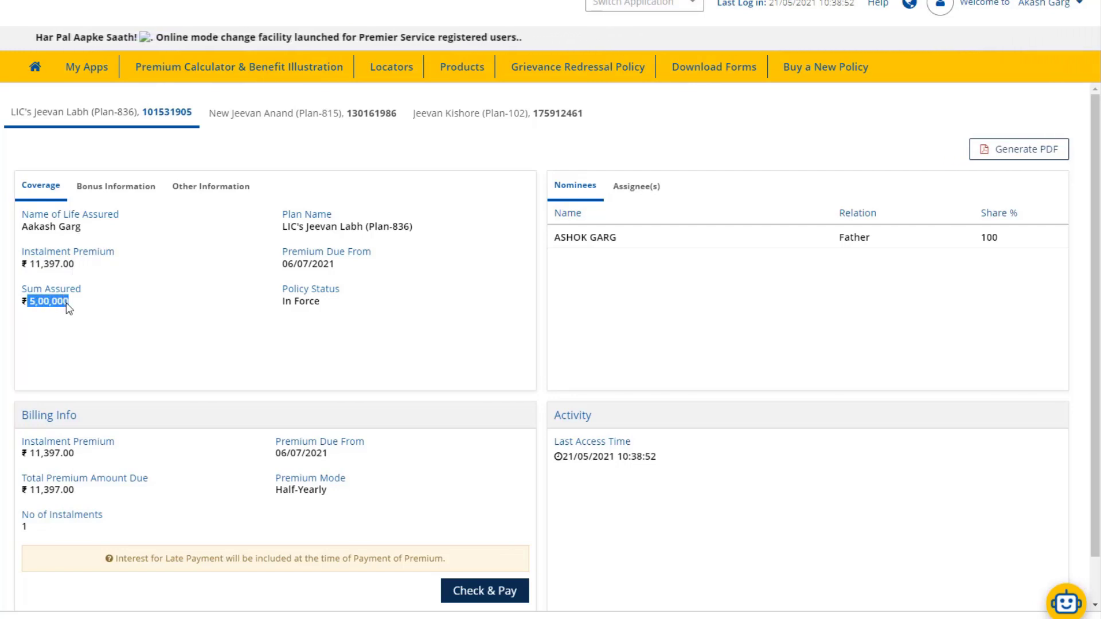
click(67, 308)
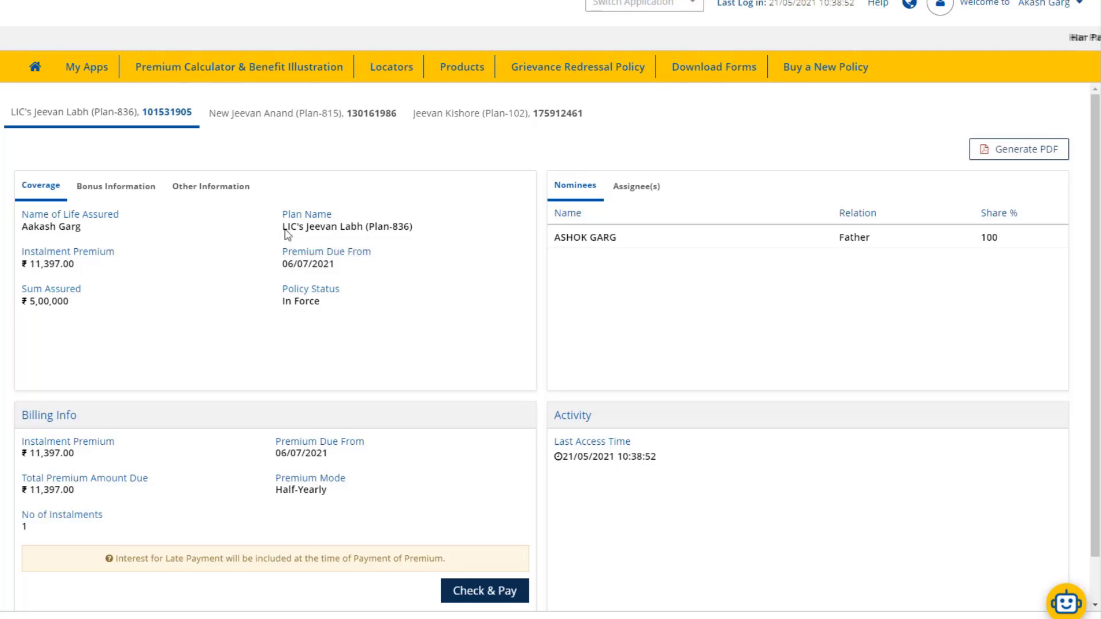
drag(282, 228, 414, 238)
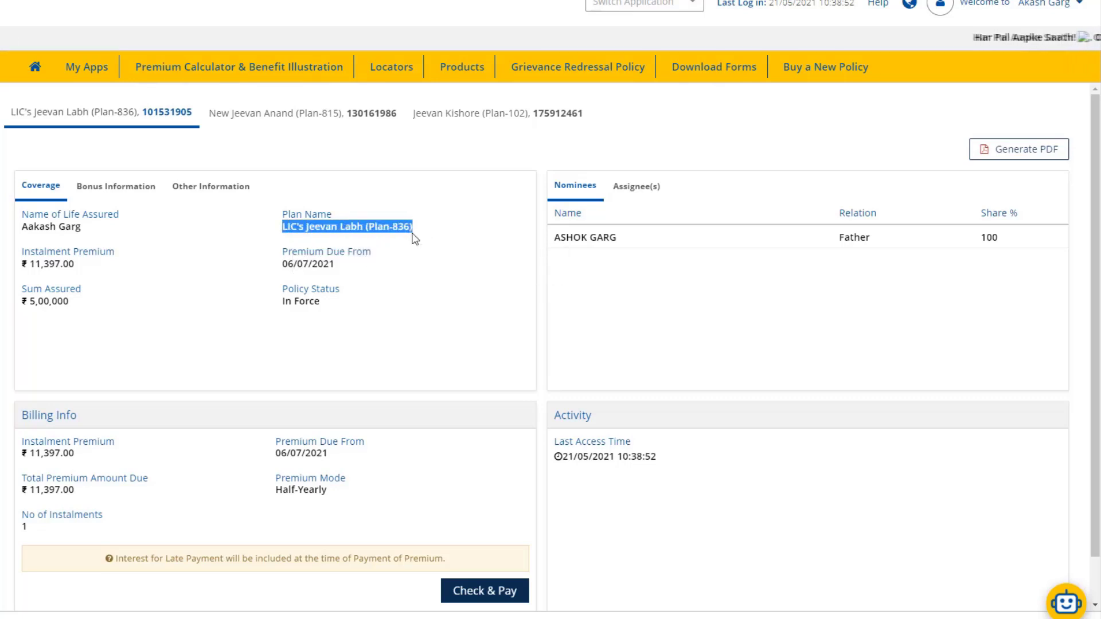
click(412, 234)
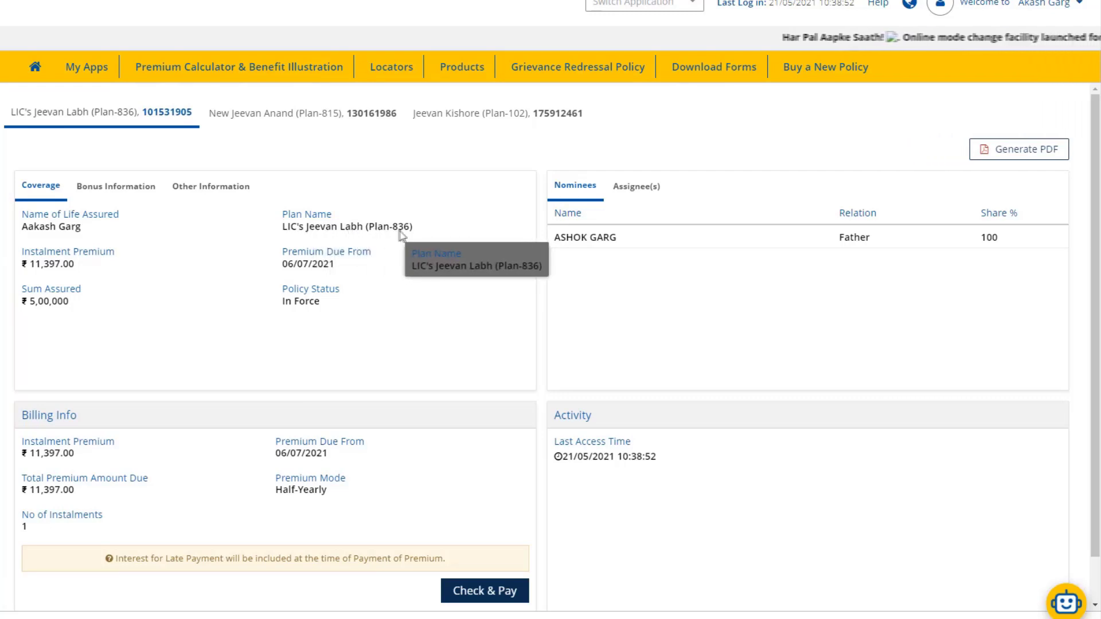
drag(413, 229, 285, 231)
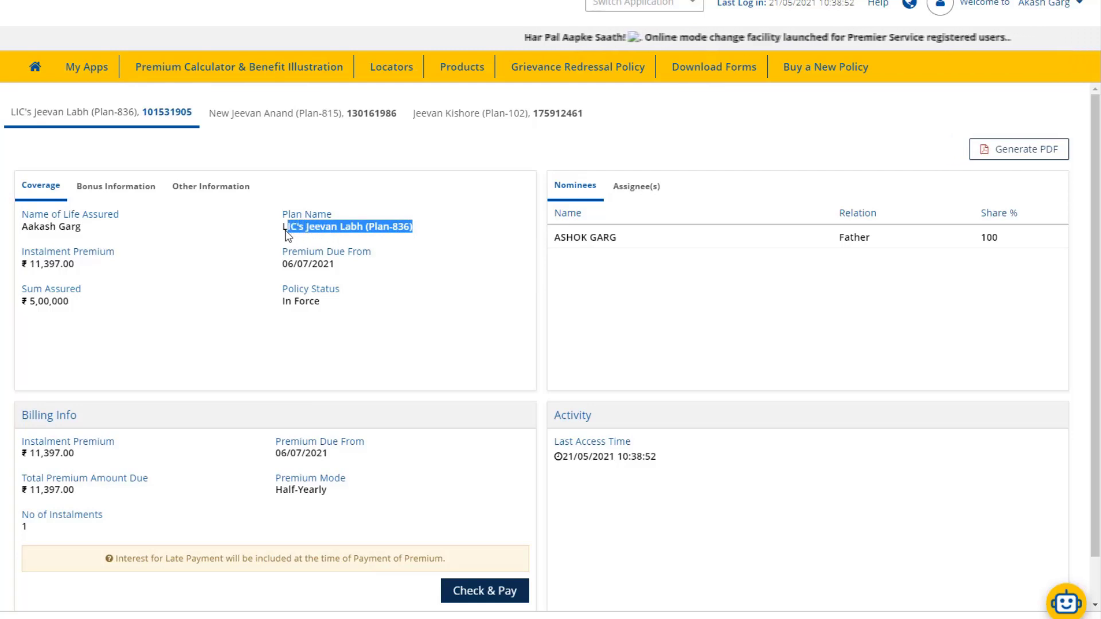
click(329, 229)
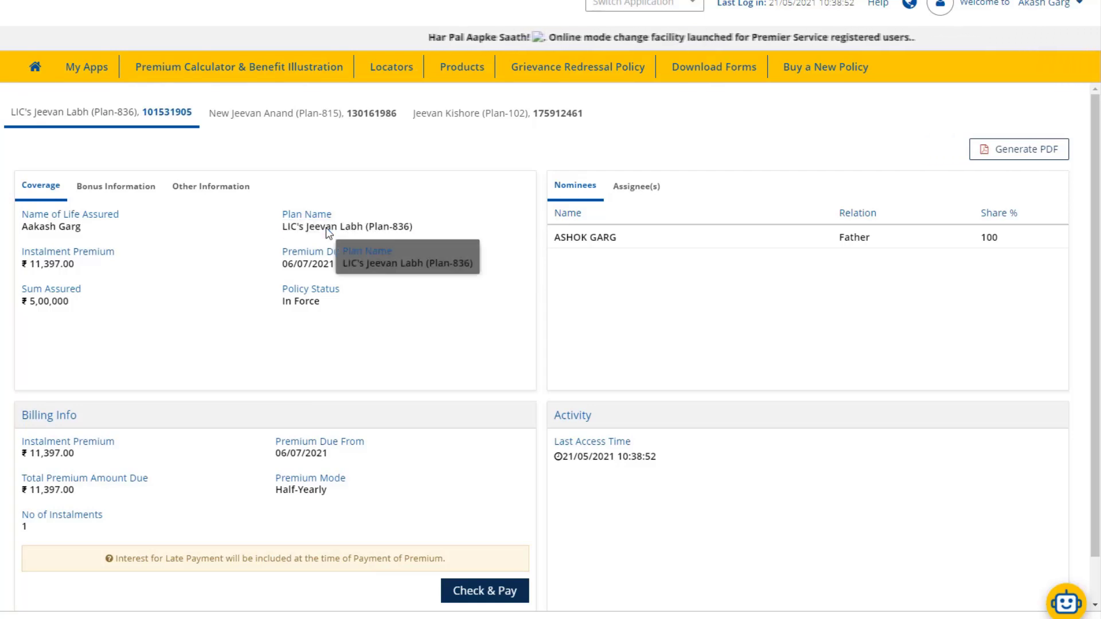
double_click(330, 229)
click(351, 232)
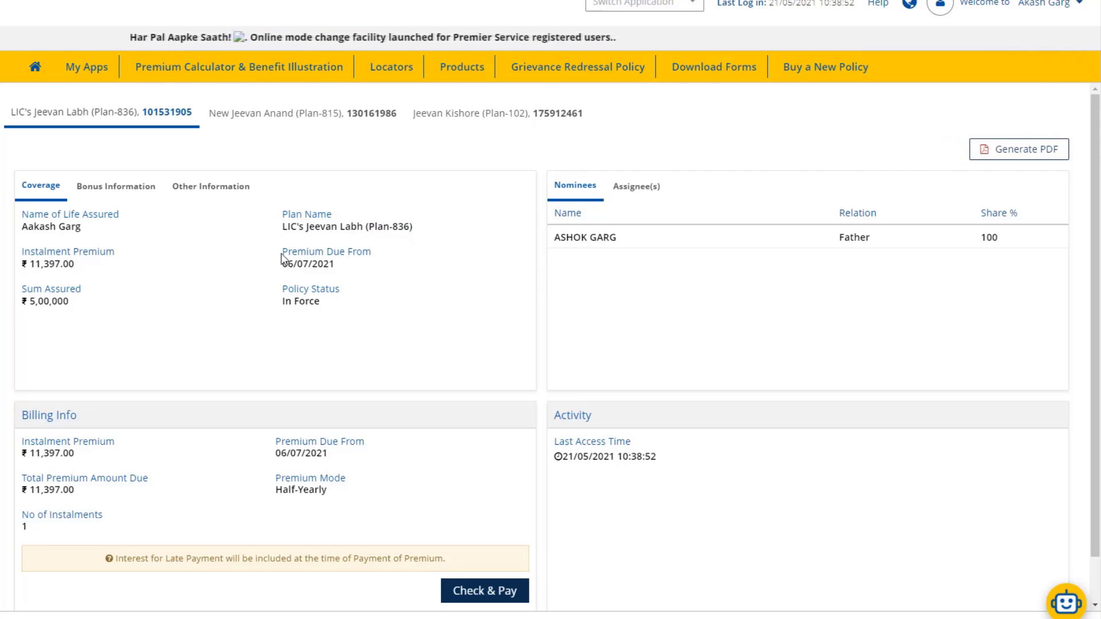
drag(283, 253, 369, 256)
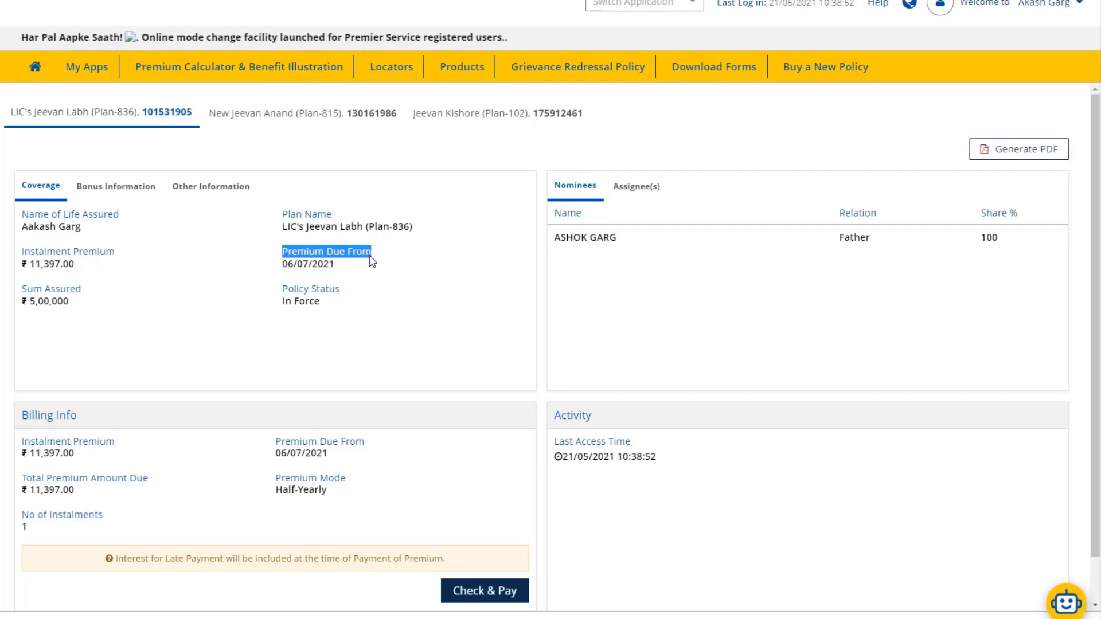
click(329, 269)
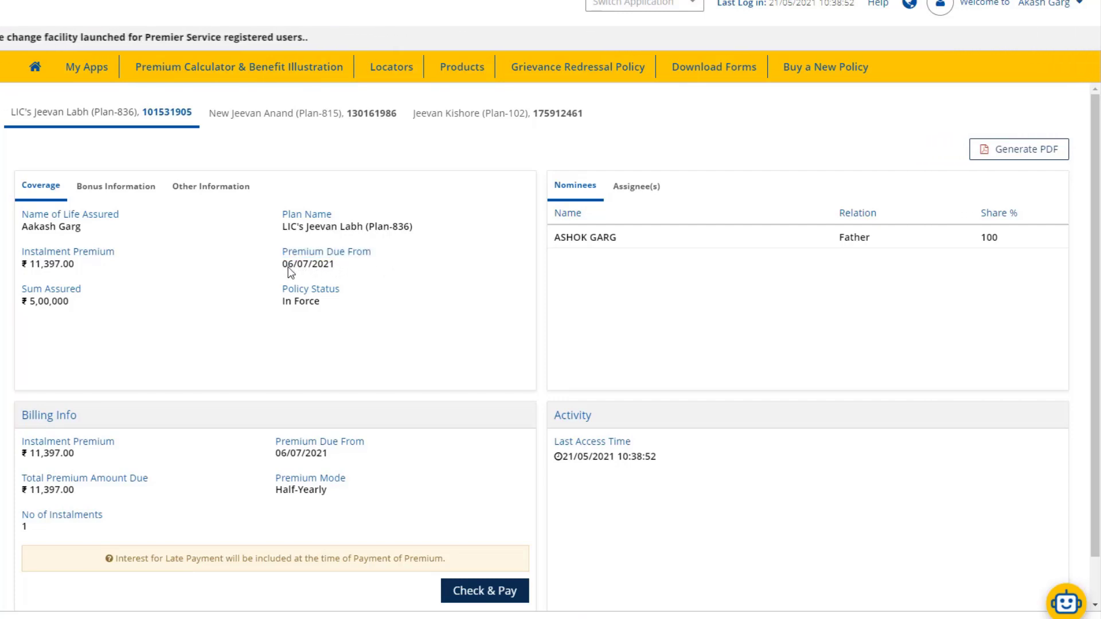
drag(288, 265, 334, 270)
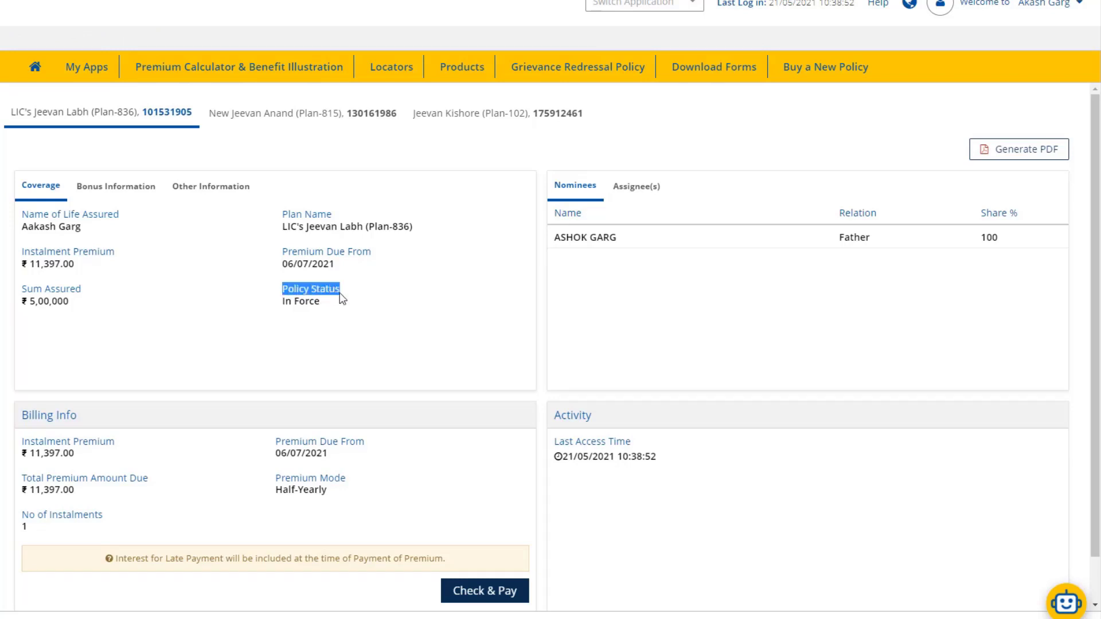
click(301, 312)
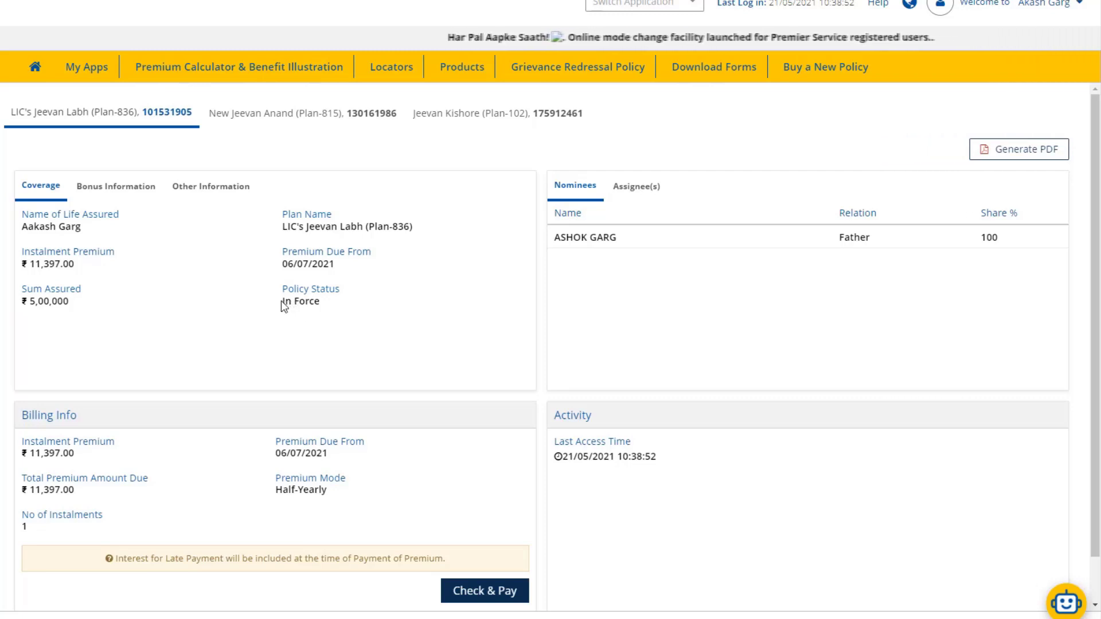
drag(282, 302, 328, 314)
click(328, 315)
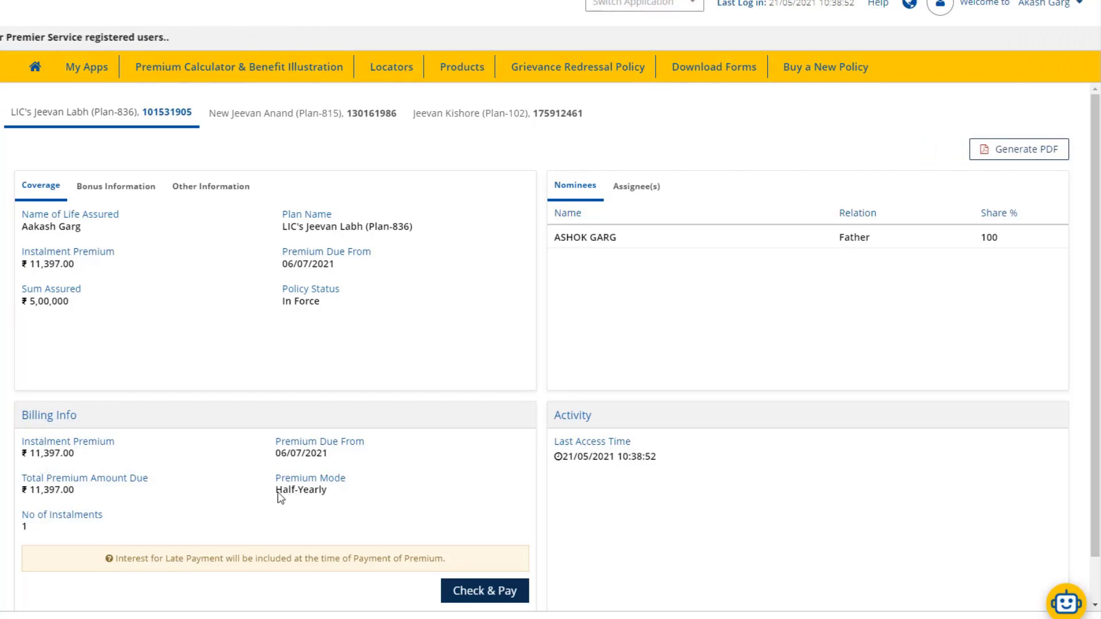
click(333, 497)
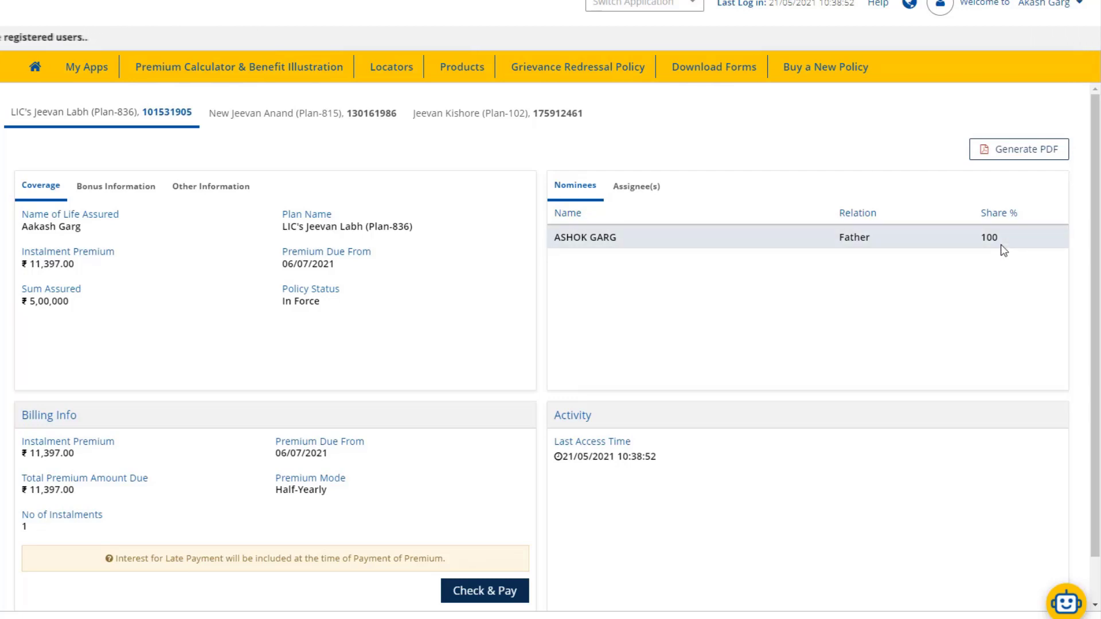
Show the Jeevan Labh bonus information, highlighting the bonus amount 48,500.
click(118, 197)
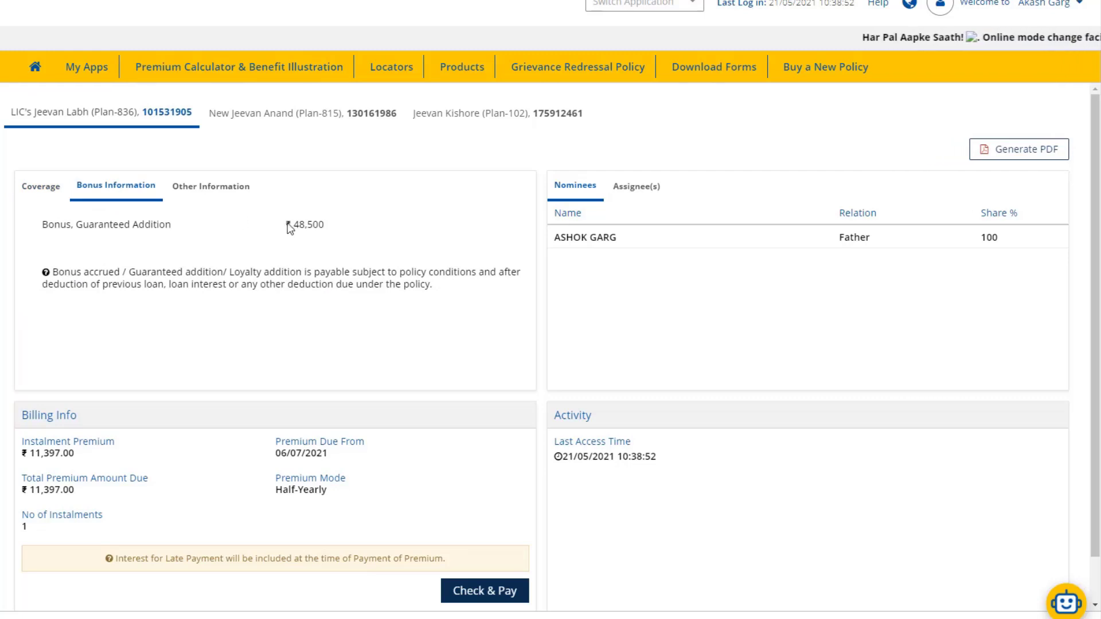
click(330, 231)
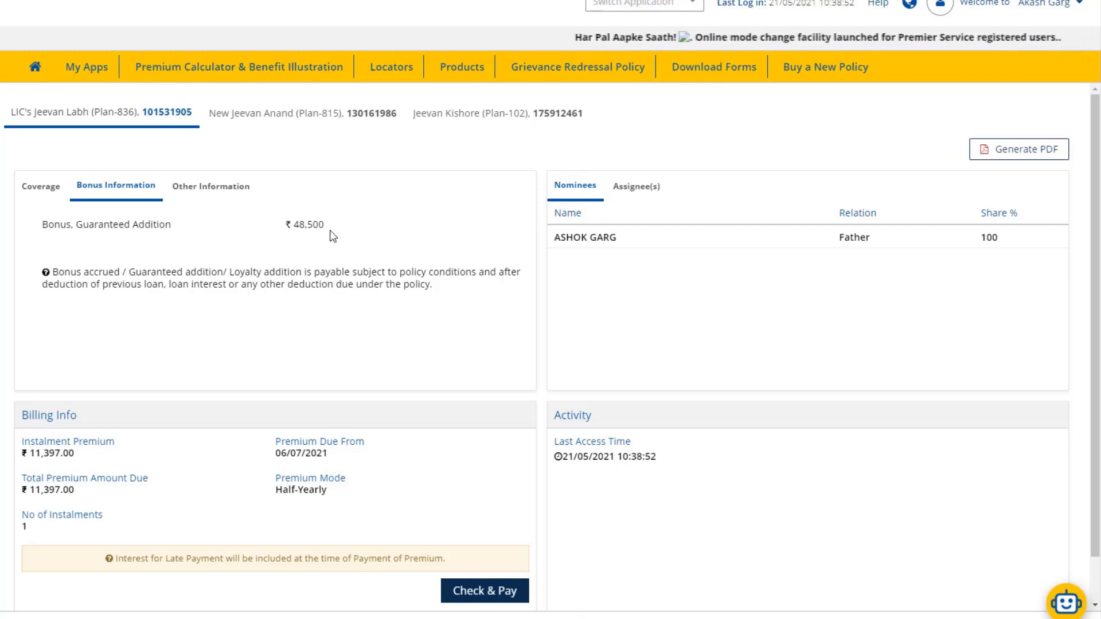
mouse_move(331, 236)
mouse_down()
mouse_move(299, 231)
mouse_move(323, 231)
mouse_up()
click(299, 231)
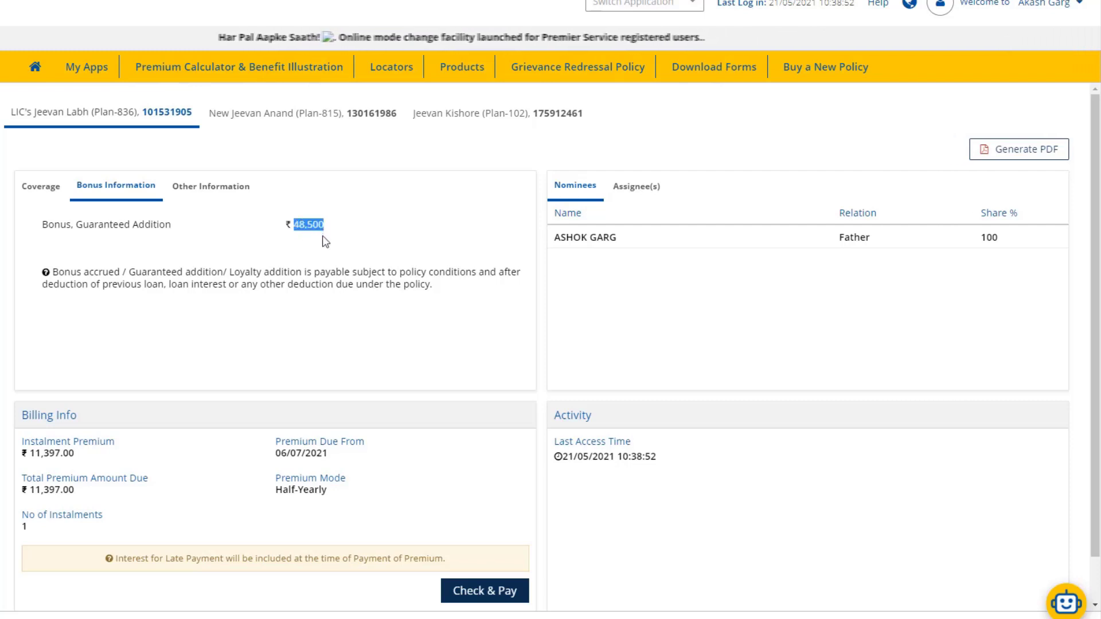
click(323, 236)
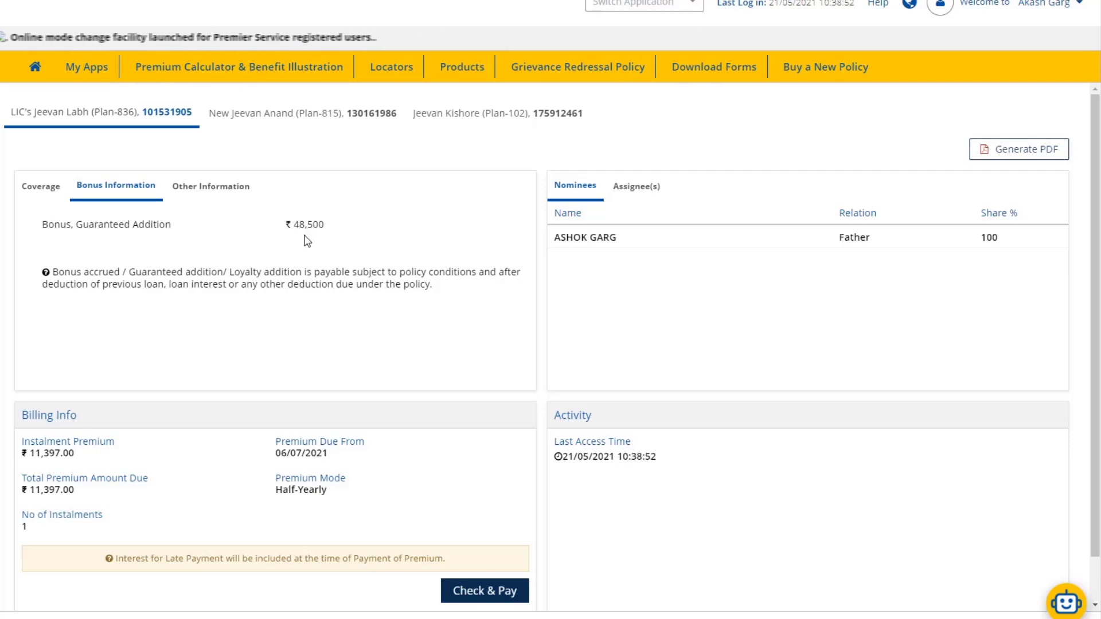
Switch to Other Information and highlight the age 21 Yrs and policy term 25 Yrs.
click(211, 190)
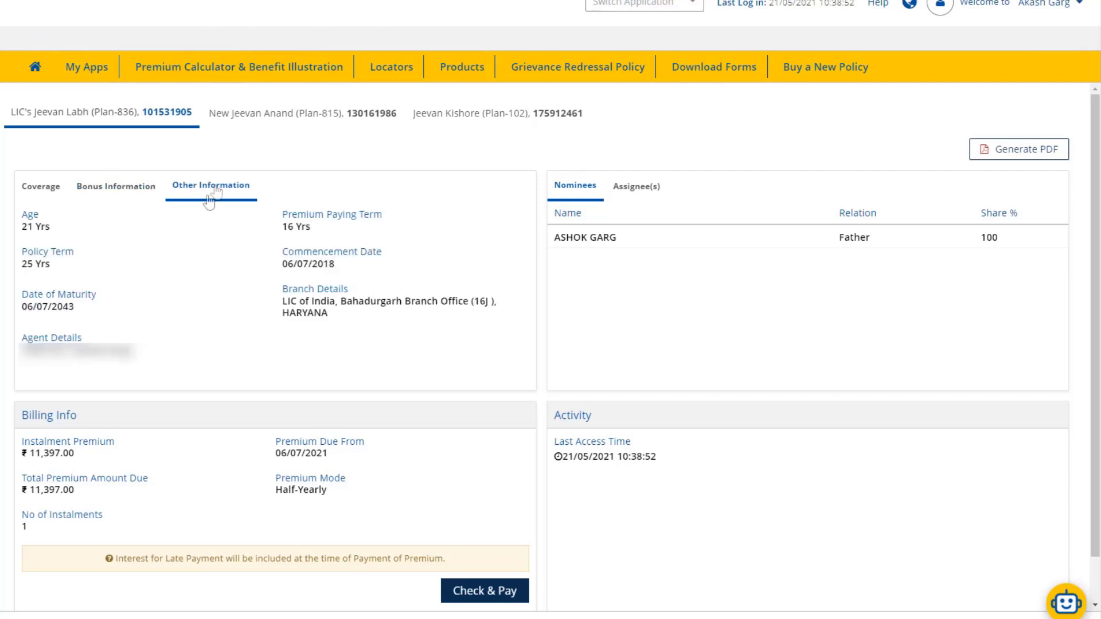
click(146, 190)
click(213, 195)
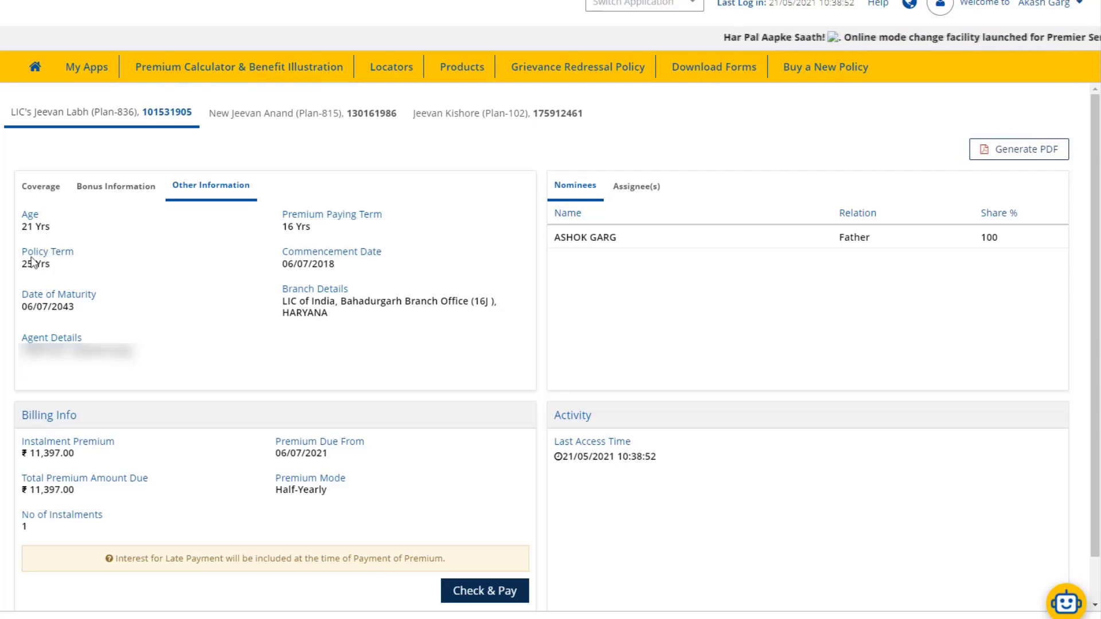
mouse_move(21, 251)
mouse_down()
mouse_move(70, 253)
mouse_move(25, 272)
mouse_up()
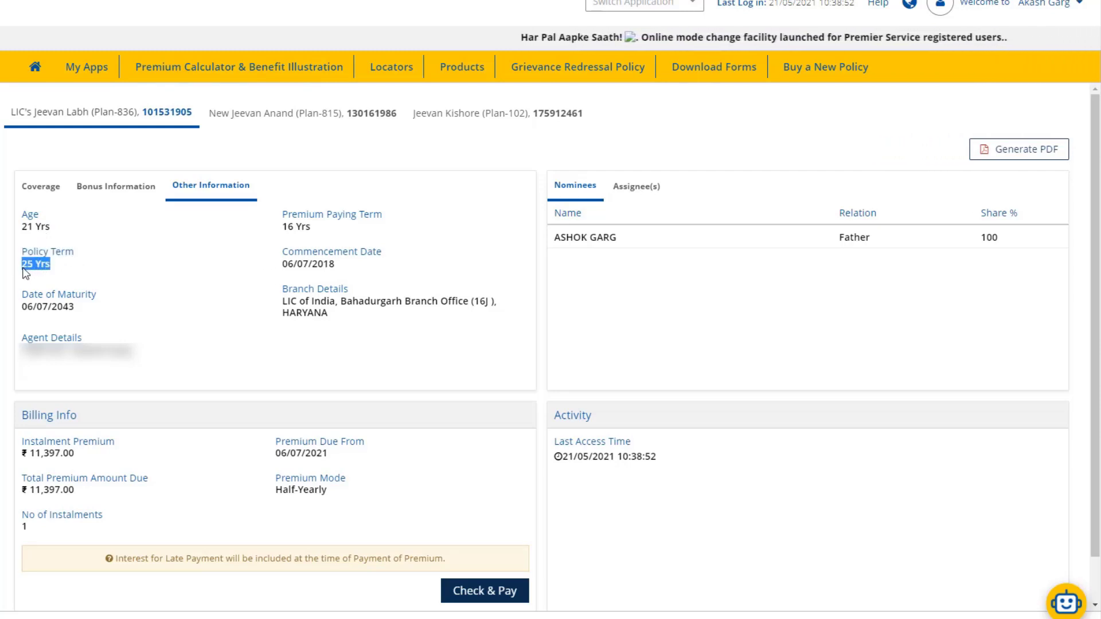
click(26, 270)
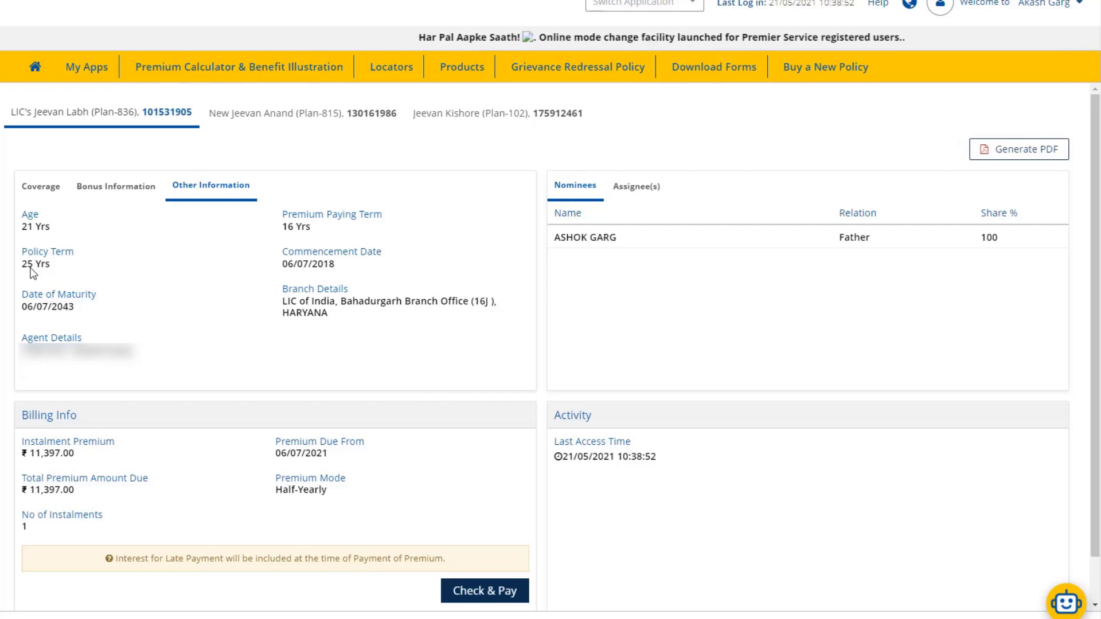
drag(22, 227, 49, 230)
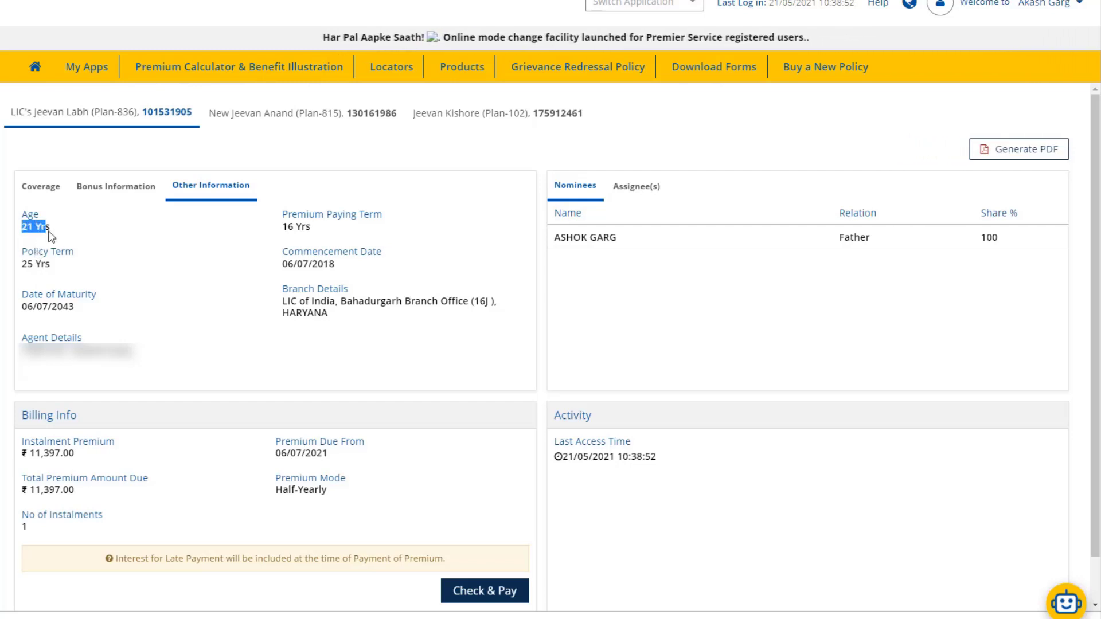
click(30, 269)
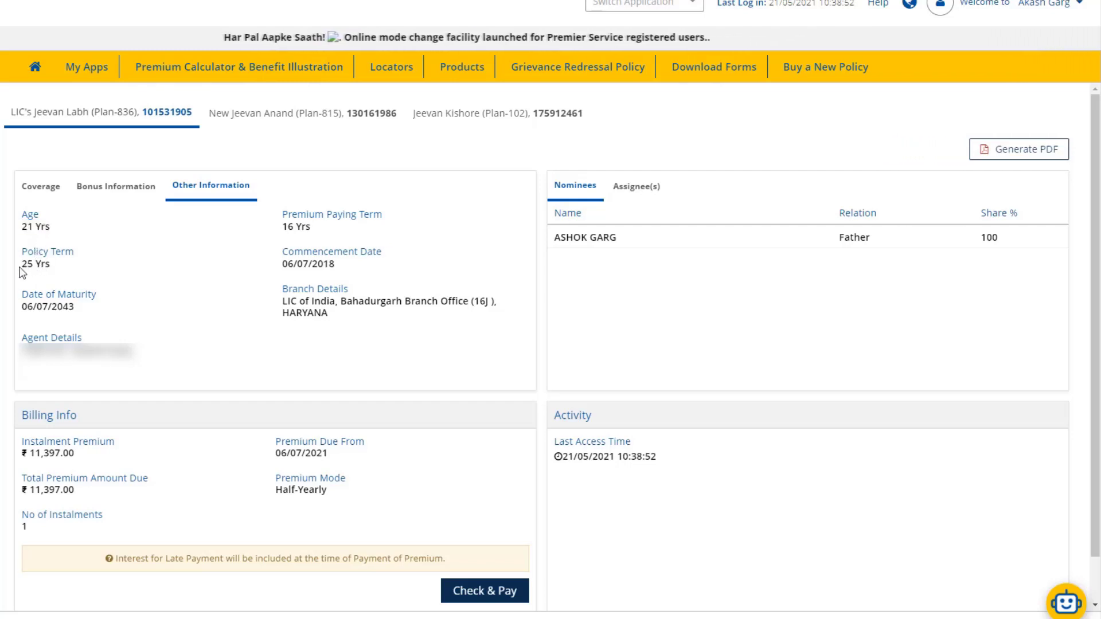
drag(22, 265, 52, 270)
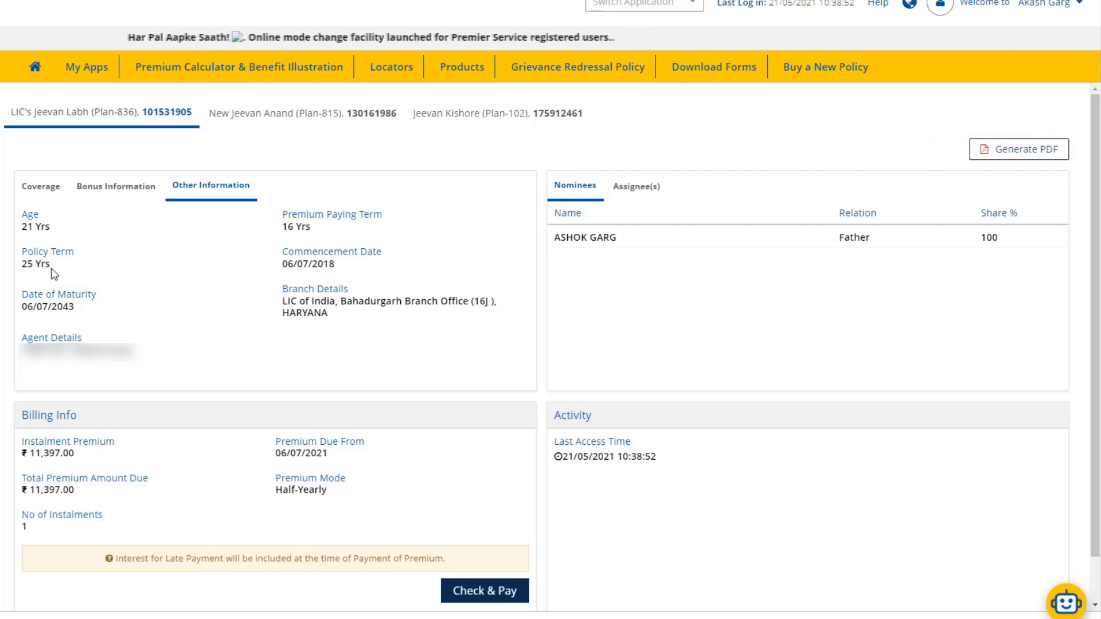
click(54, 275)
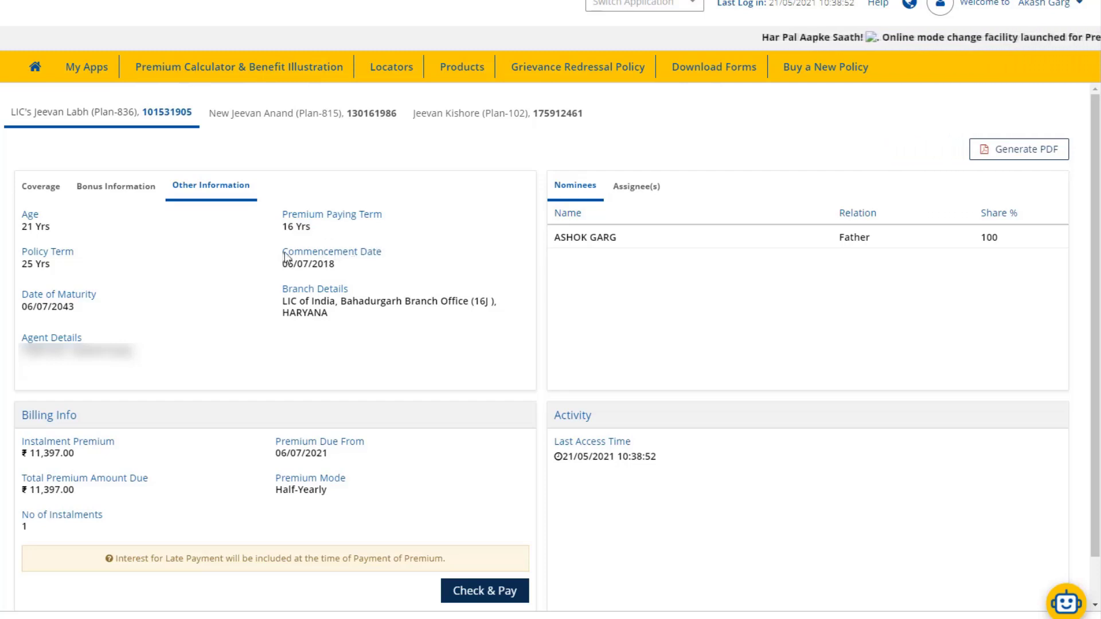
Highlight the Commencement Date and Date of Maturity entries.
drag(284, 253, 385, 256)
click(365, 273)
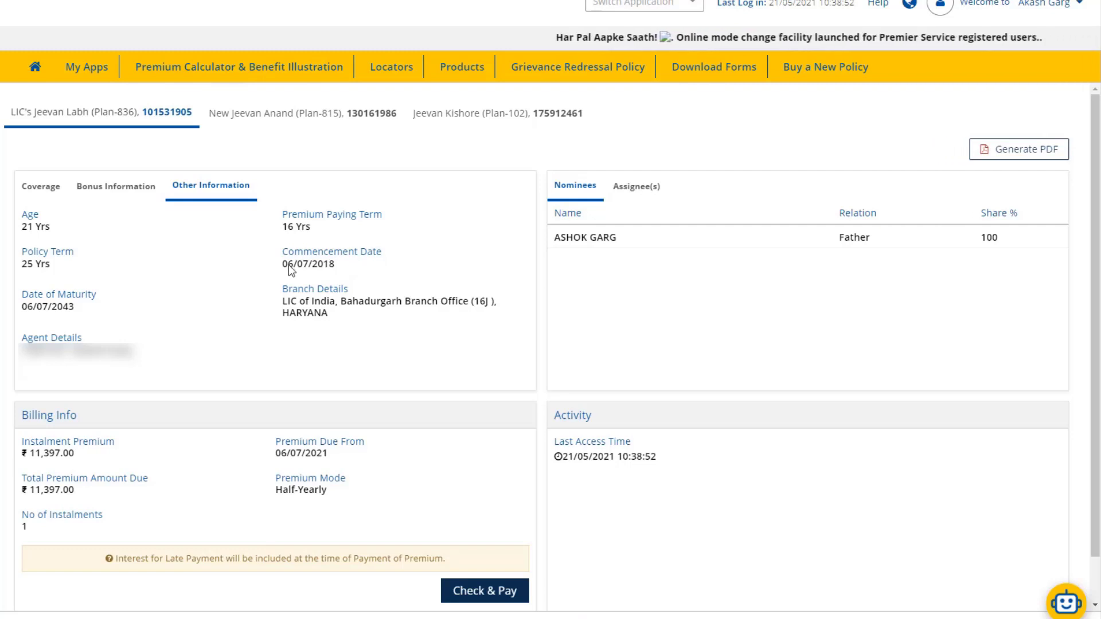
drag(284, 269, 335, 271)
click(314, 254)
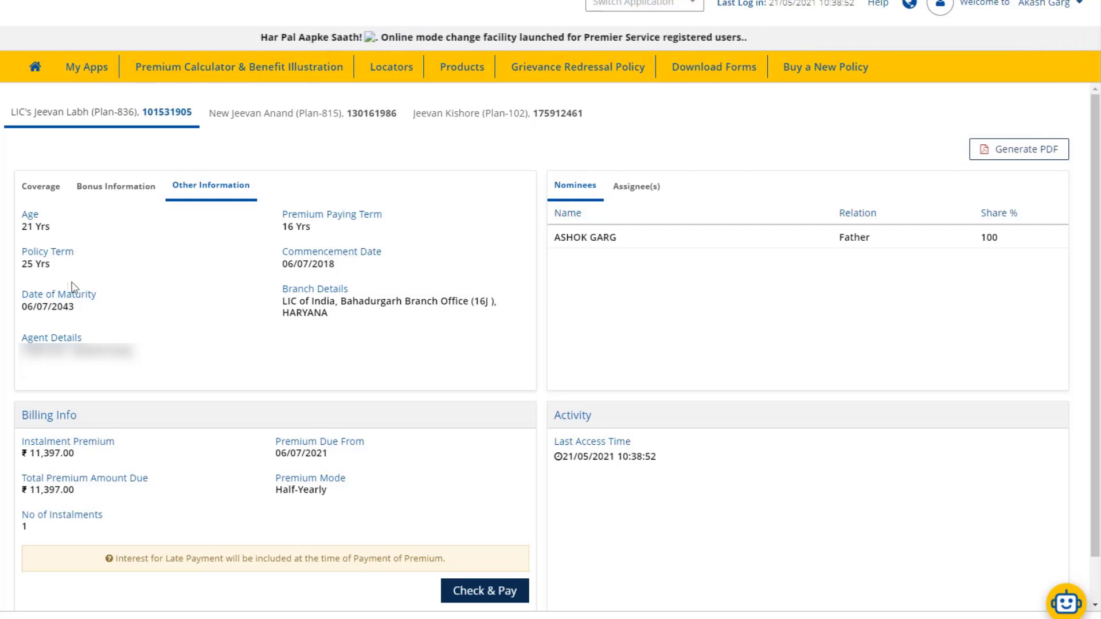
drag(21, 299, 101, 304)
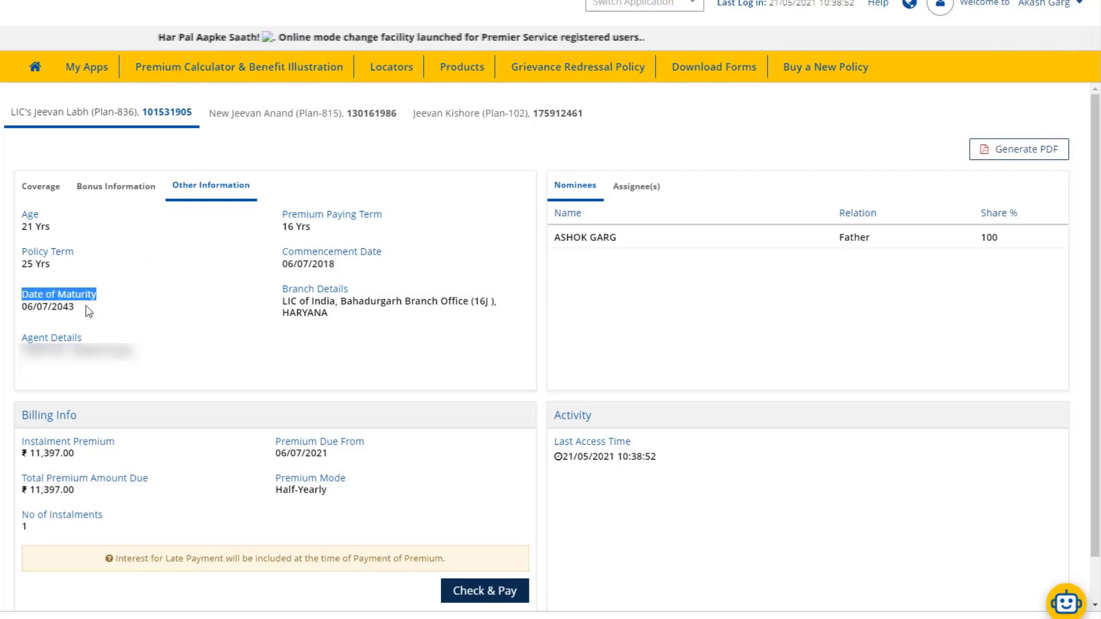
Highlight the maturity date 06/07/2043.
click(85, 305)
drag(41, 306, 23, 296)
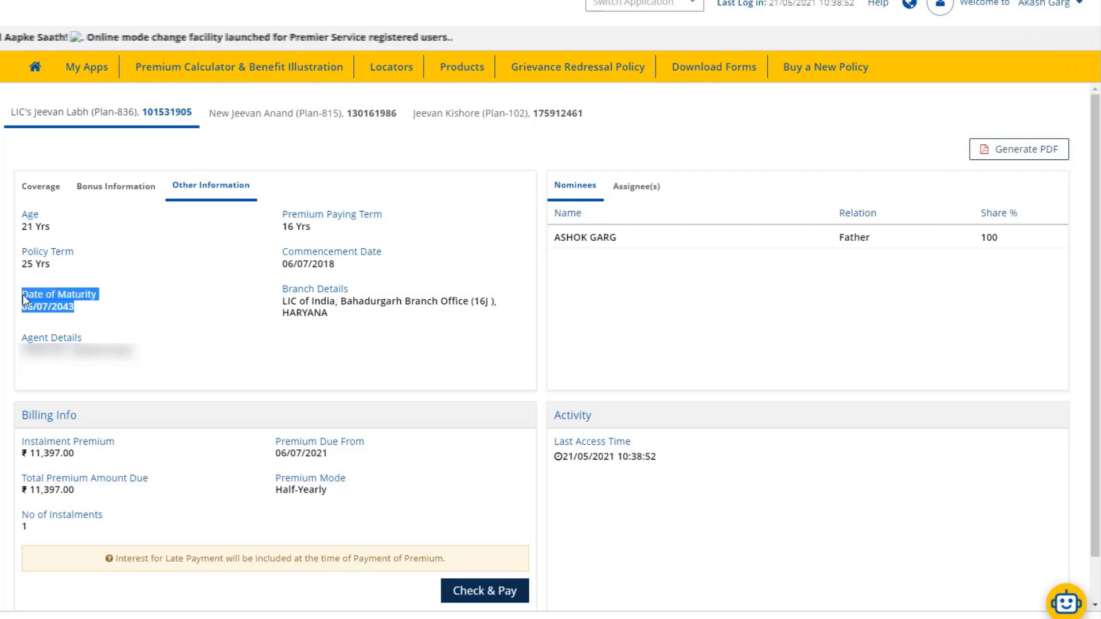
click(73, 314)
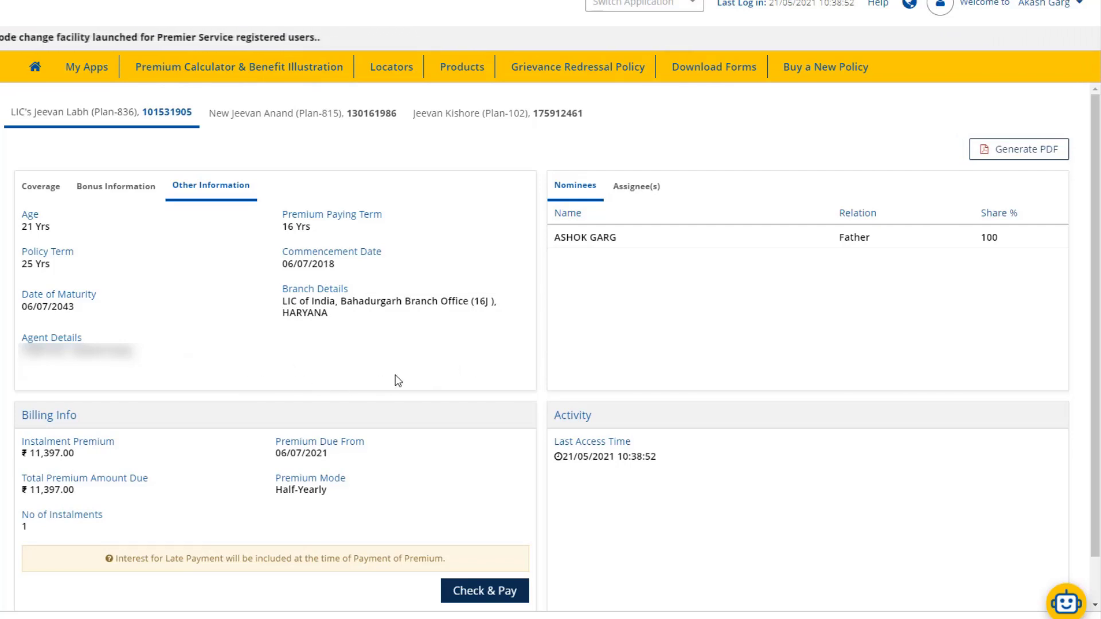
Check the assignee and nominee details, then generate the Policy Status Report PDF.
click(637, 186)
click(575, 185)
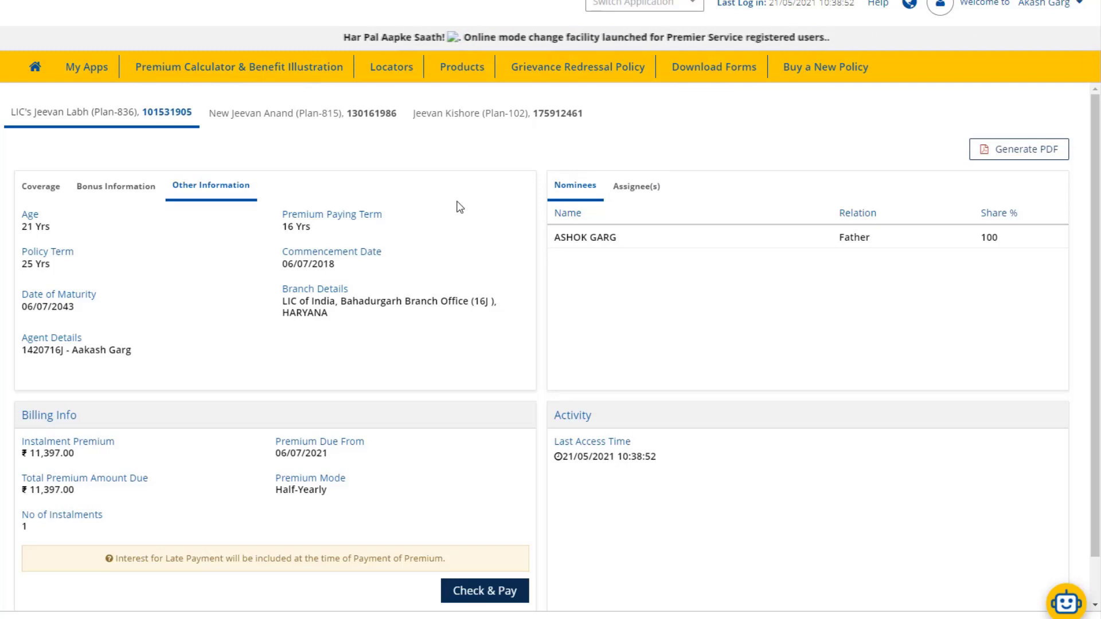
click(1018, 150)
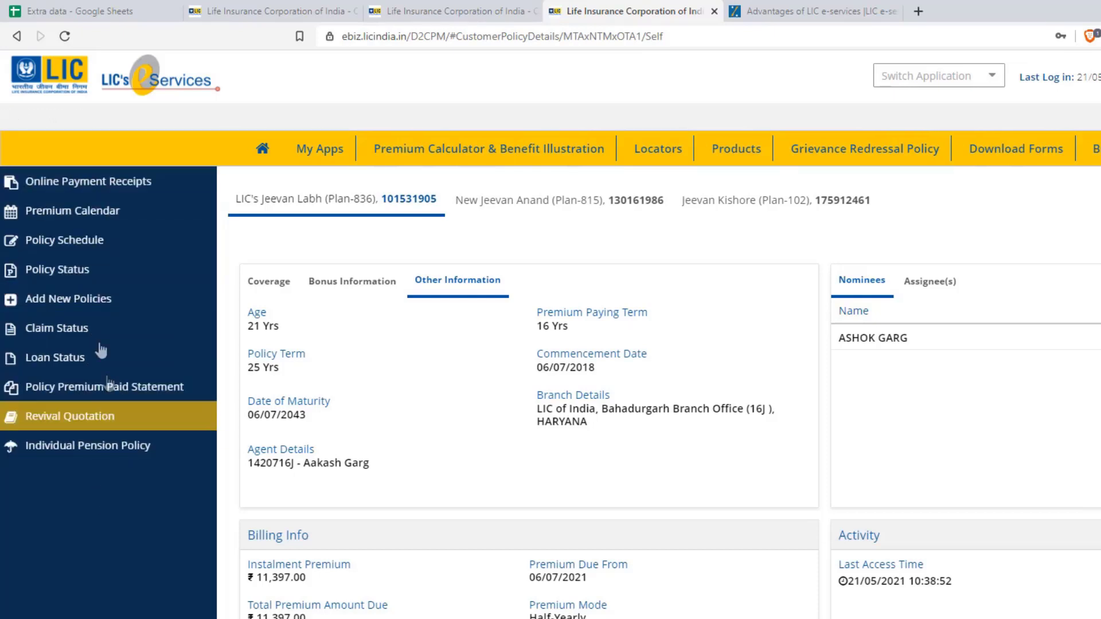
View online payment receipts for FY 2021-2022, 2020-2021 and 2019-2020, then the advance premium category.
click(78, 189)
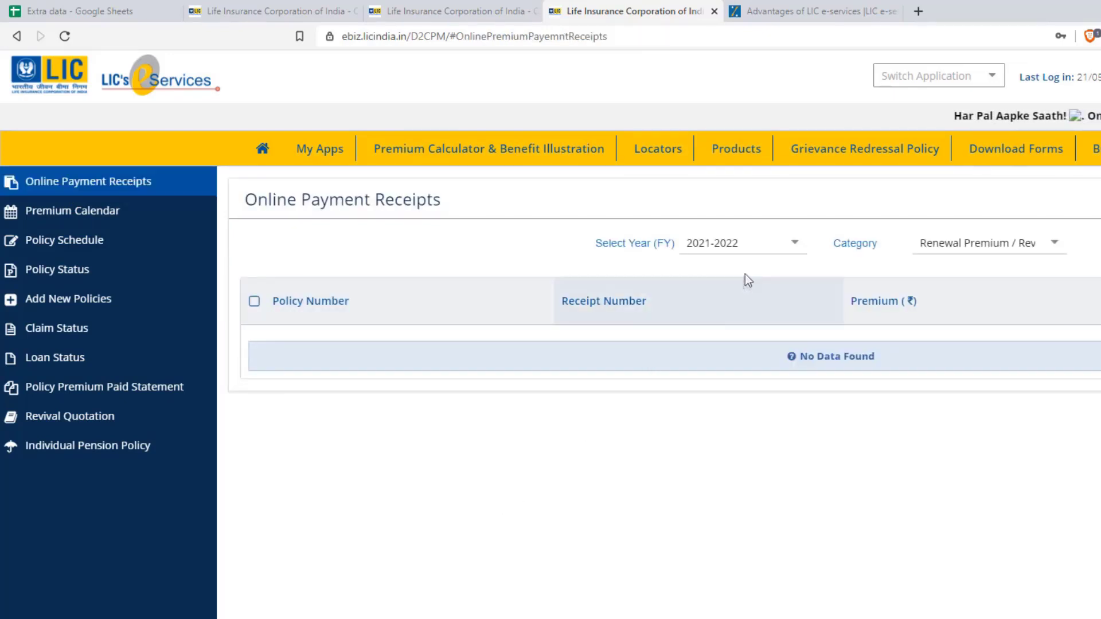
click(801, 245)
click(783, 274)
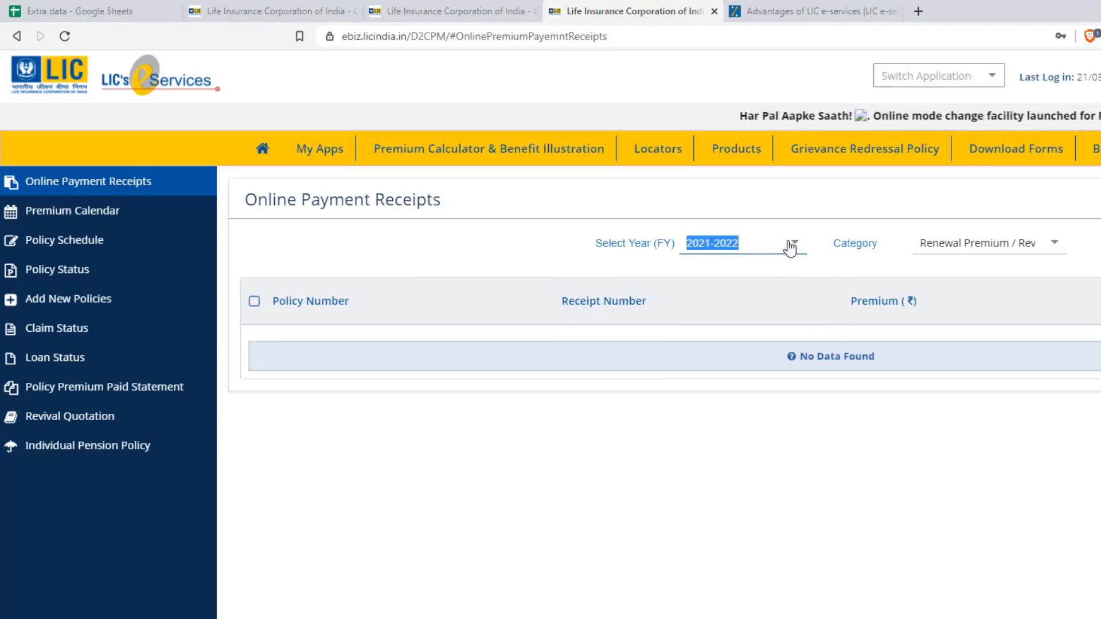
click(790, 245)
click(781, 292)
click(803, 246)
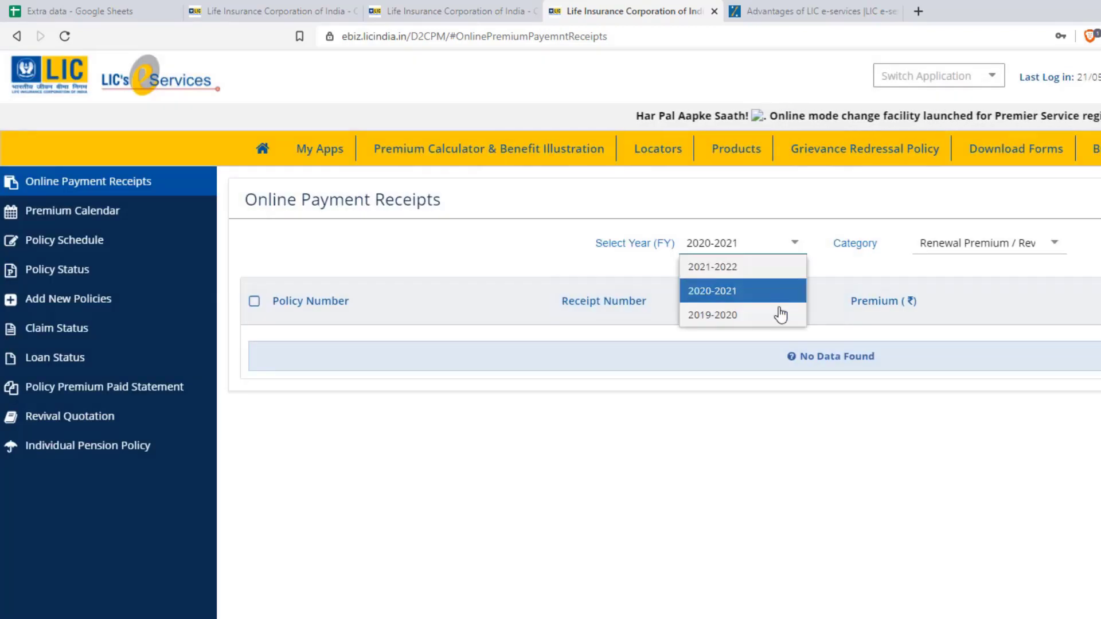
click(780, 314)
click(802, 245)
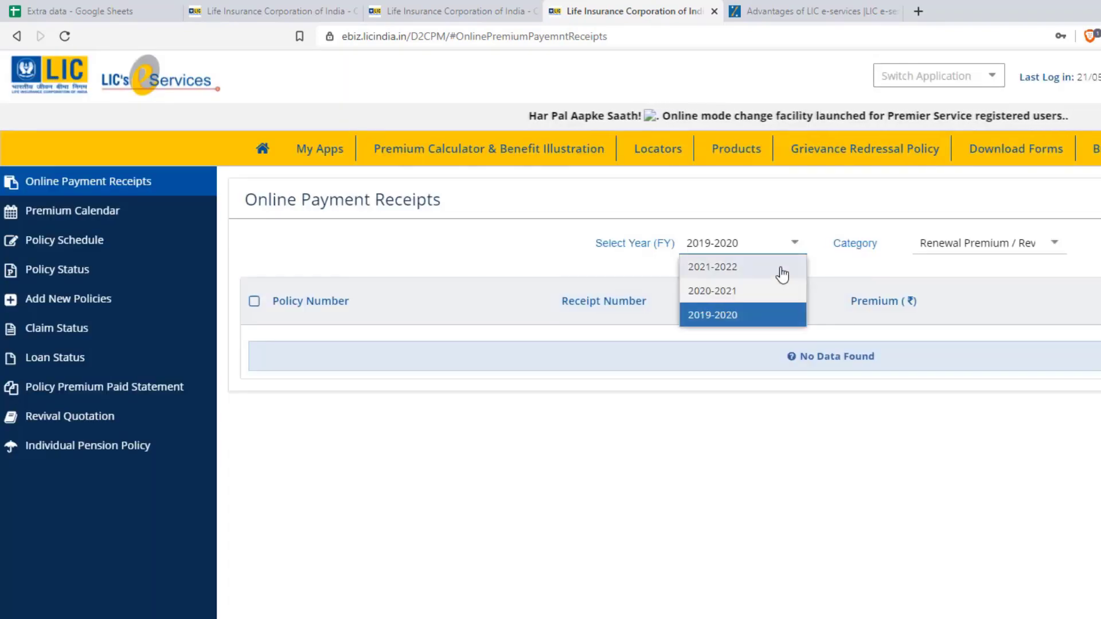
click(783, 272)
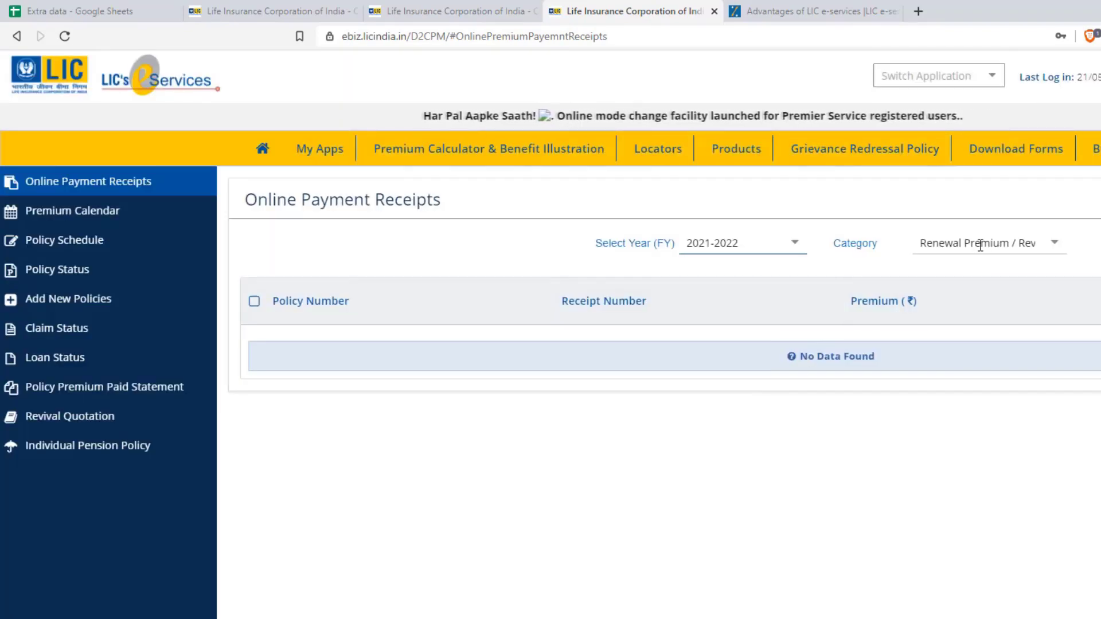
click(1049, 246)
click(1025, 288)
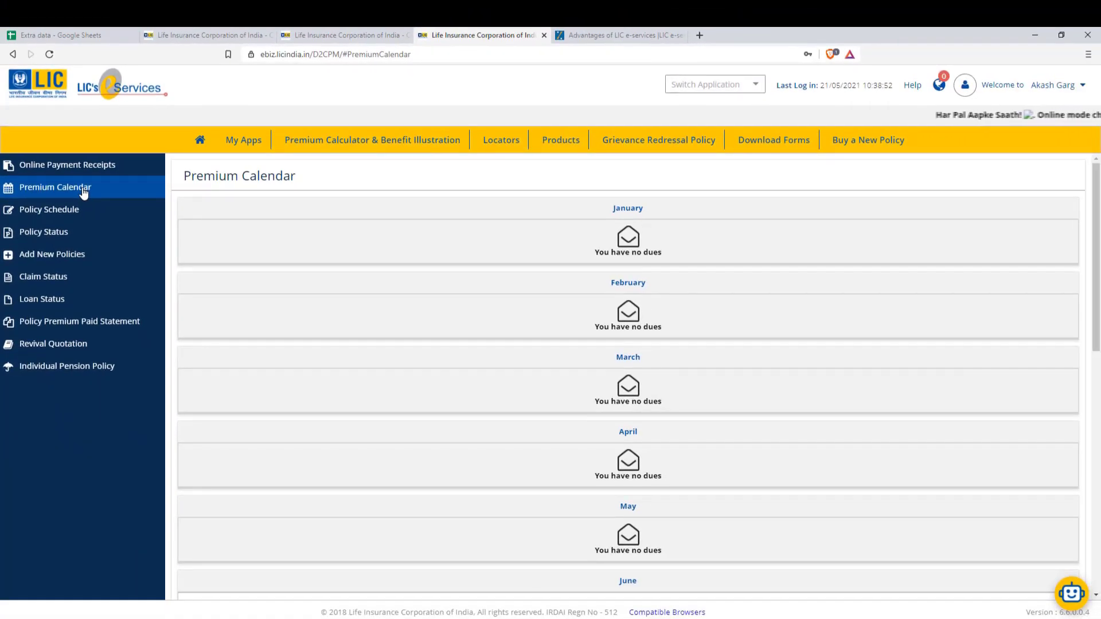
Scroll down the Premium Calendar of monthly dues.
scroll(628, 373, down, 7)
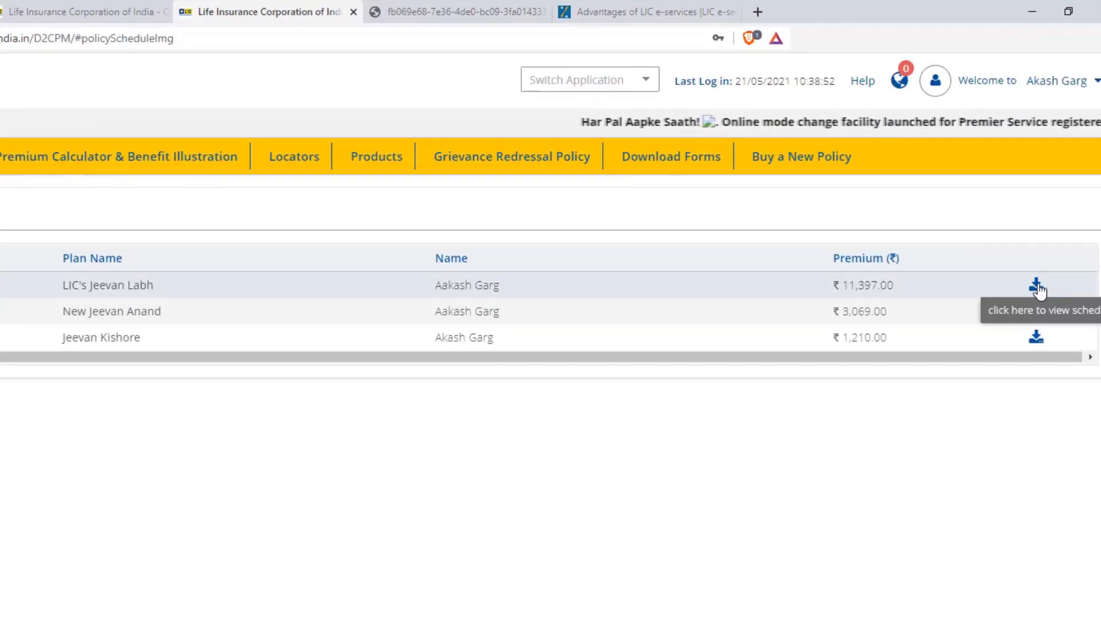
Open the Jeevan Labh and New Jeevan Anand schedule PDFs, returning to the portal after each.
click(1038, 286)
click(270, 12)
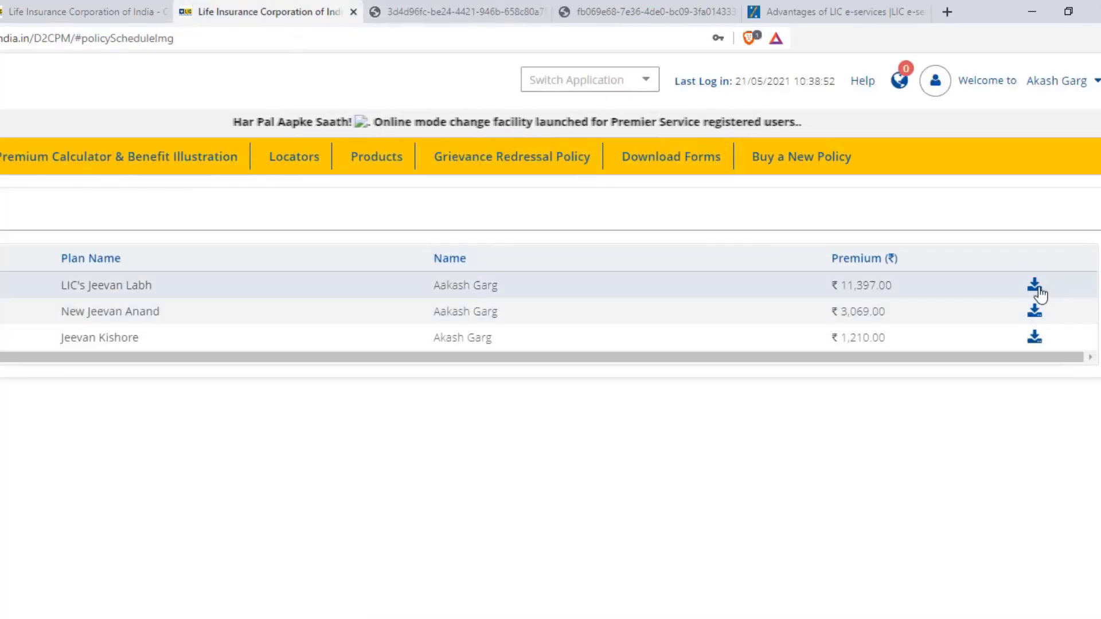
click(1035, 301)
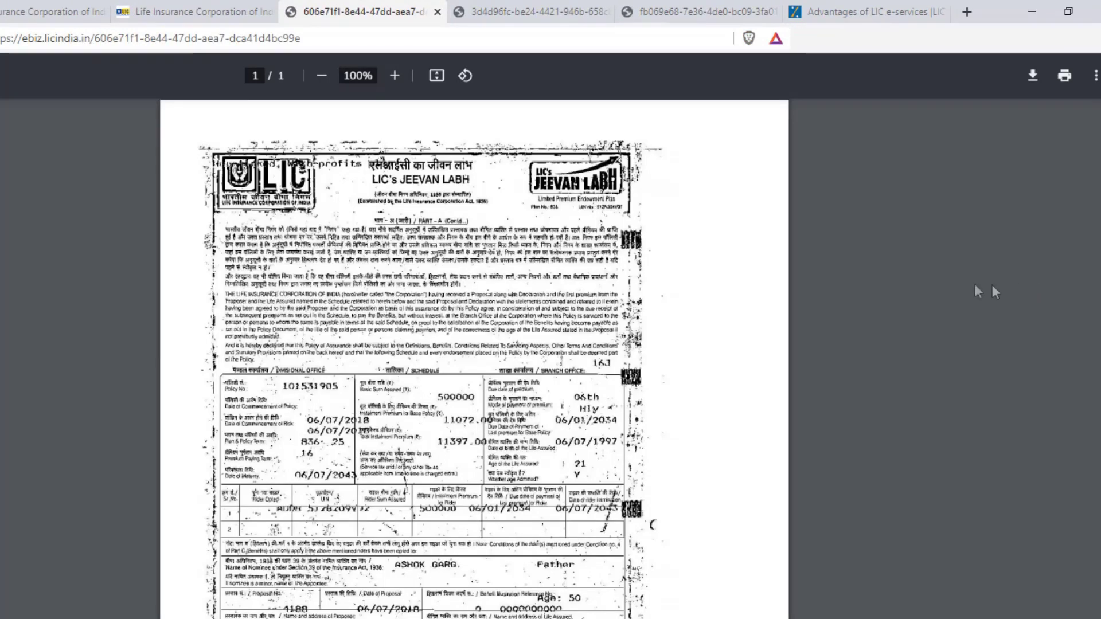
key(ctrl+shift+Tab)
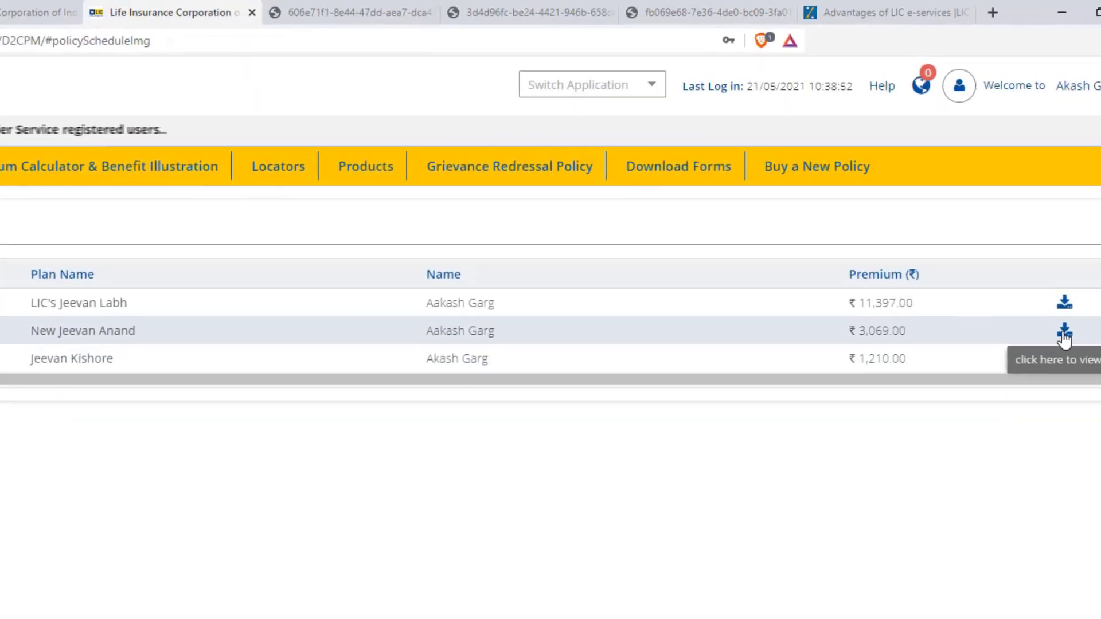
click(1064, 332)
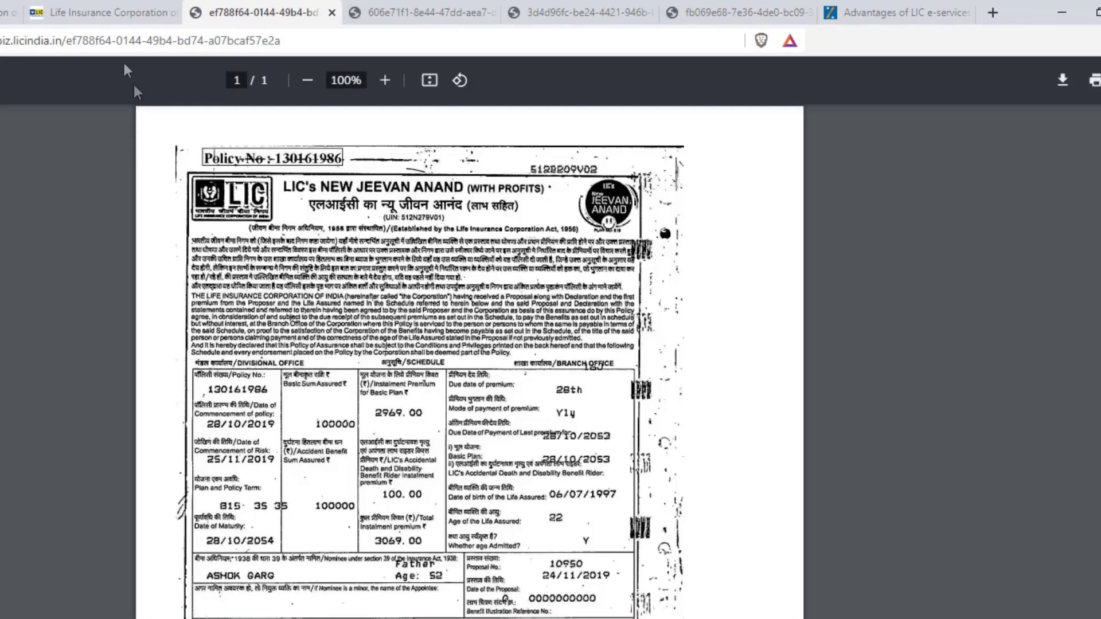
key(ctrl+shift+Tab)
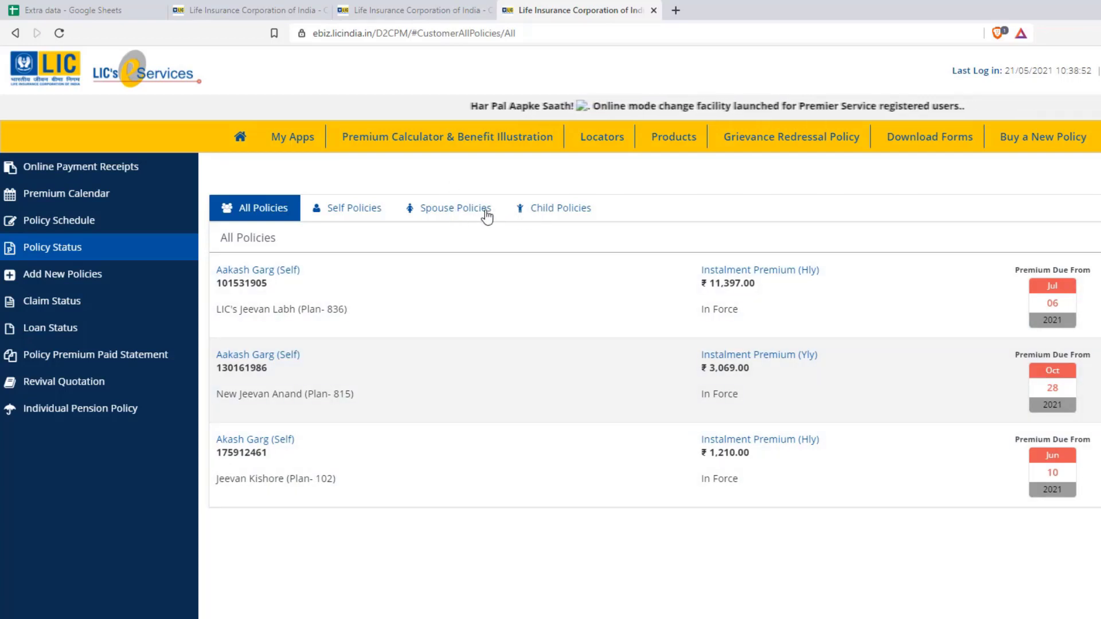
Confirm no child policies are listed, then review the Add New Policies form and its family-policy note.
click(580, 209)
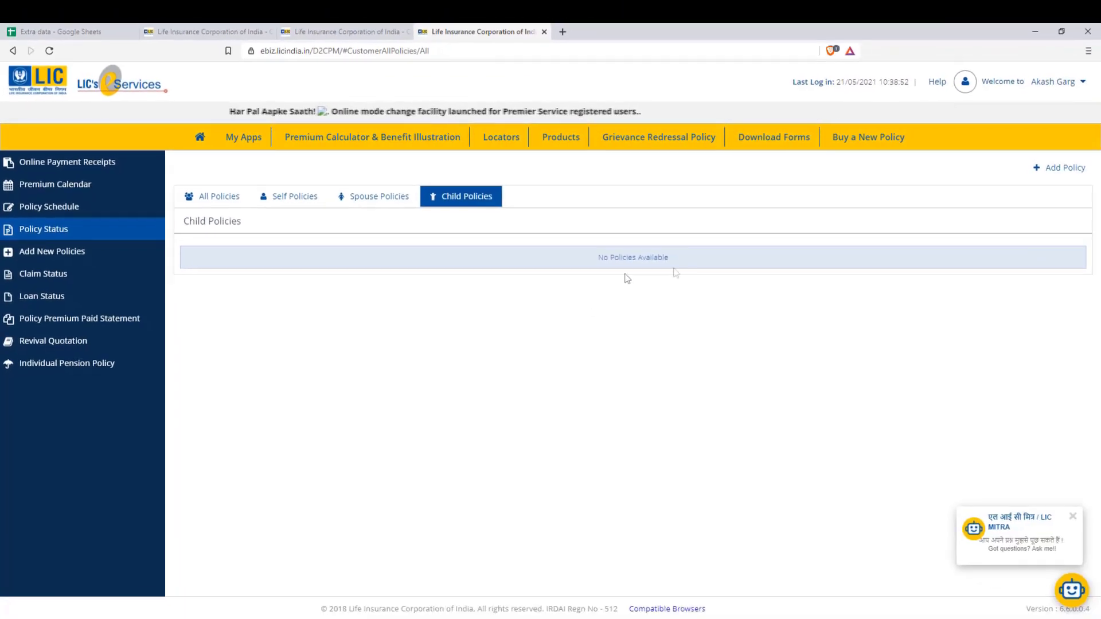
click(1028, 170)
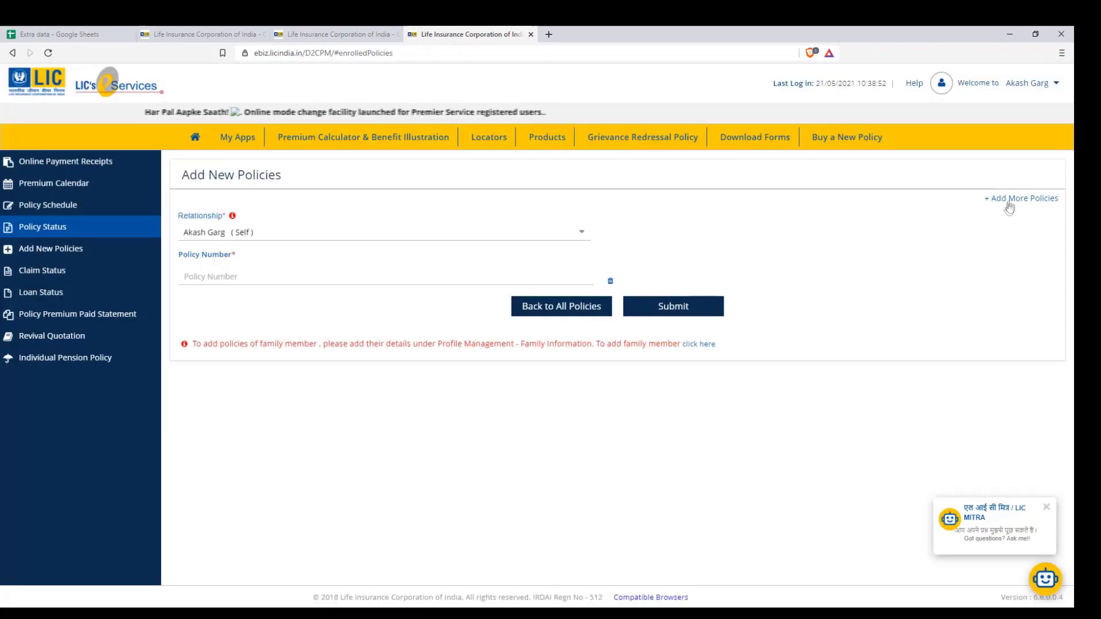
click(310, 273)
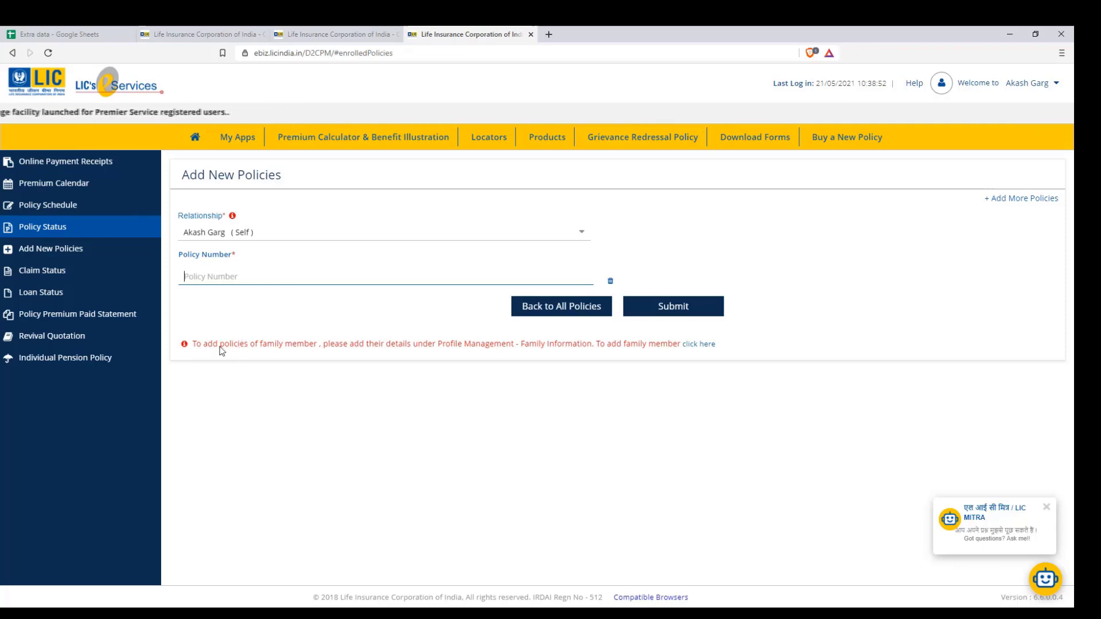
drag(221, 349, 325, 351)
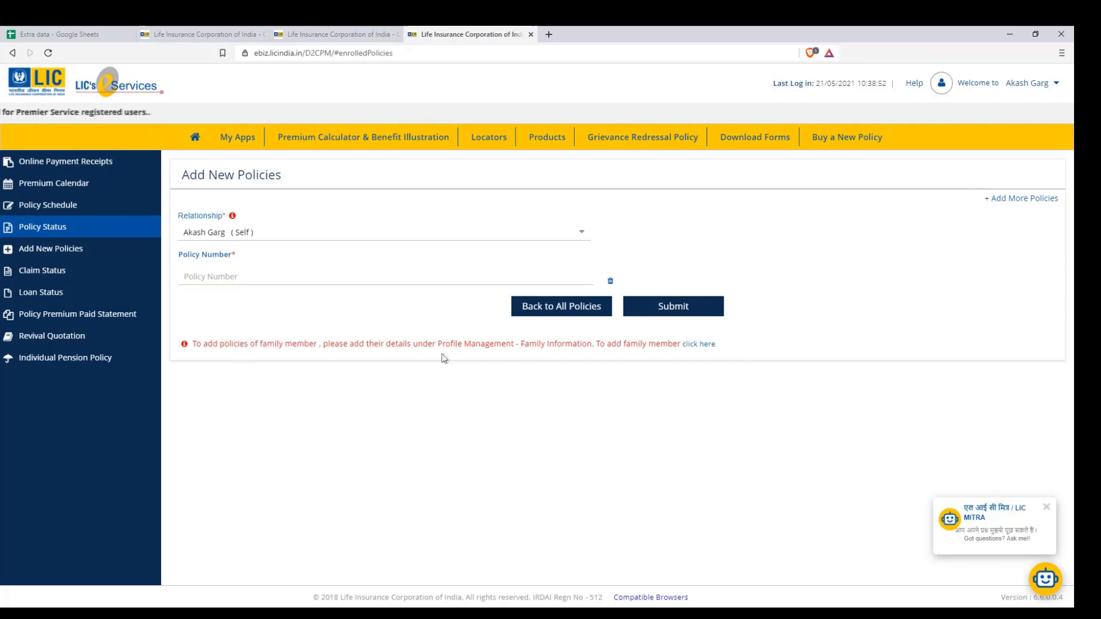
drag(446, 349, 511, 349)
click(511, 349)
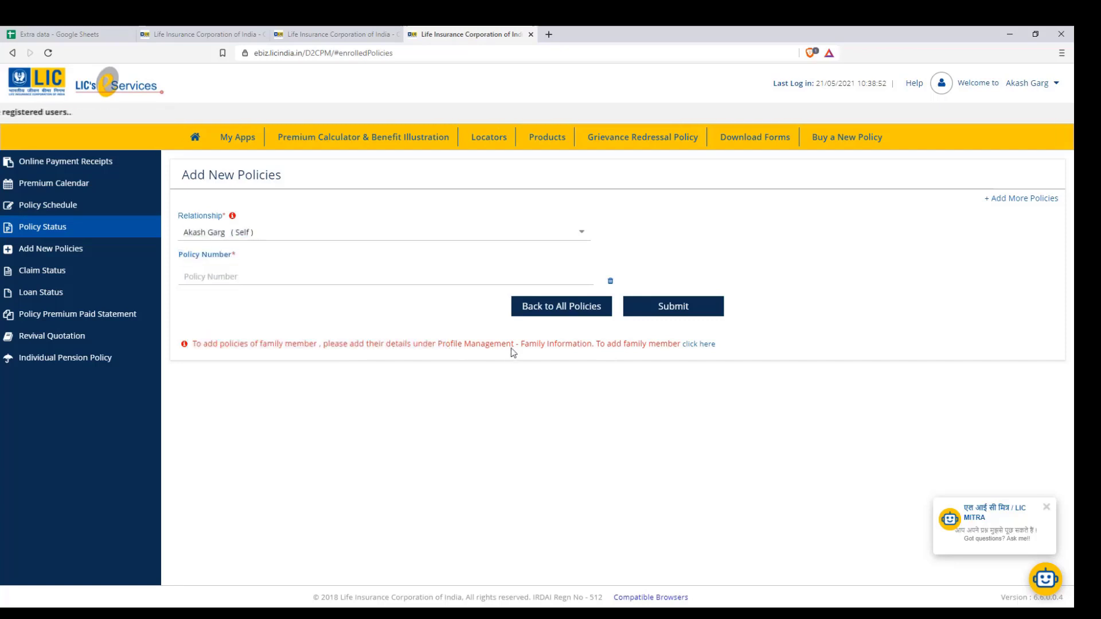
Check Profile > Family Information for registered family members, then return to Add New Policies.
click(705, 348)
click(379, 215)
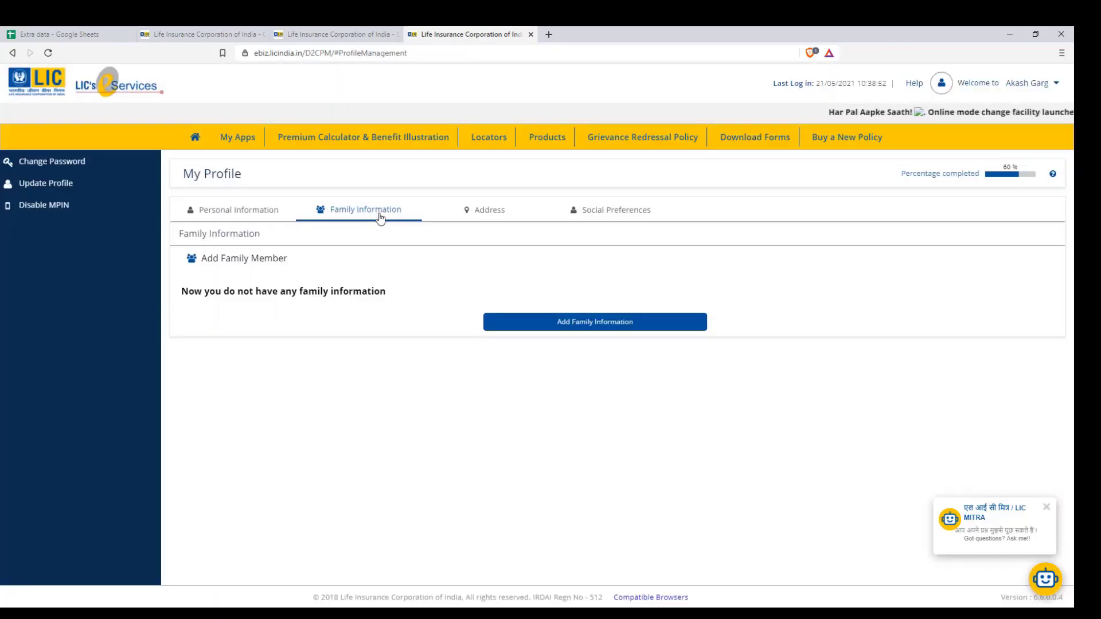
click(588, 325)
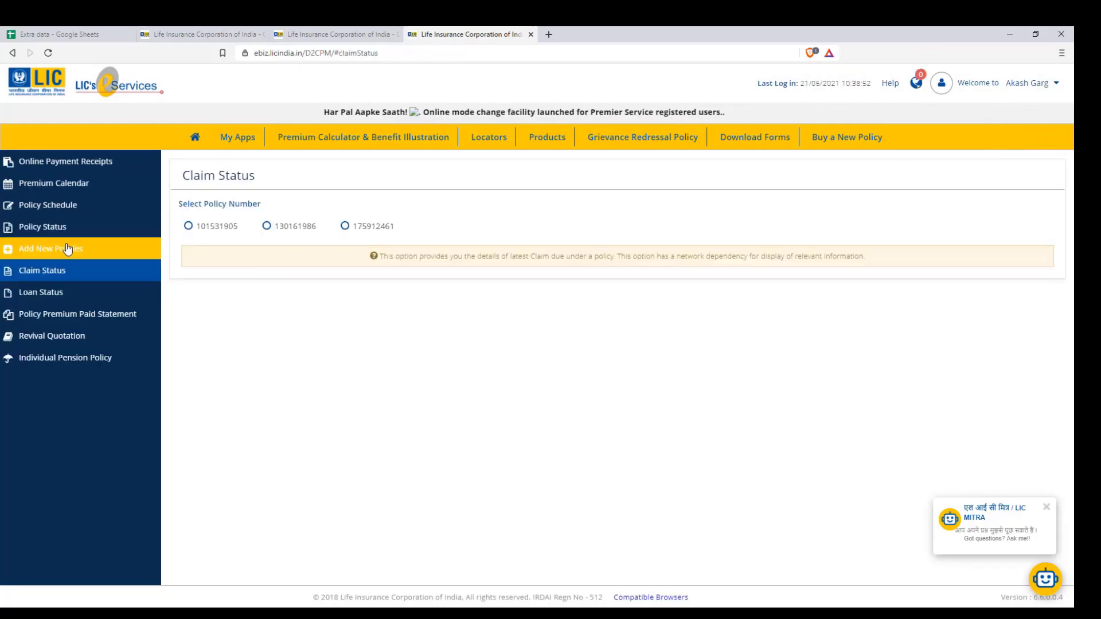
click(75, 248)
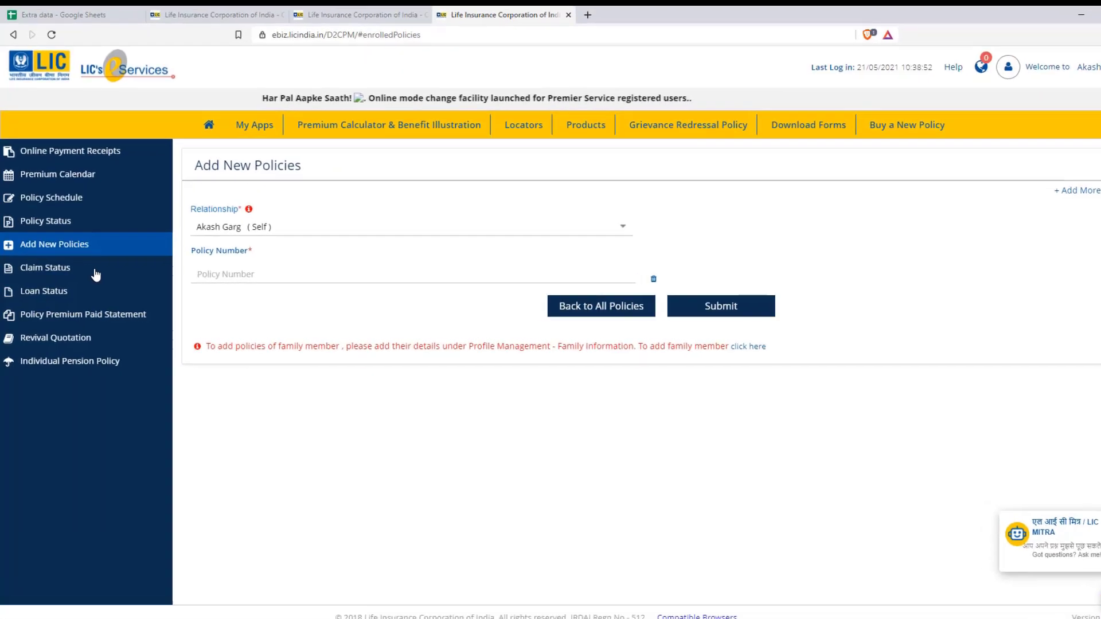
Show the claim status for the first policy, Jeevan Labh.
click(49, 274)
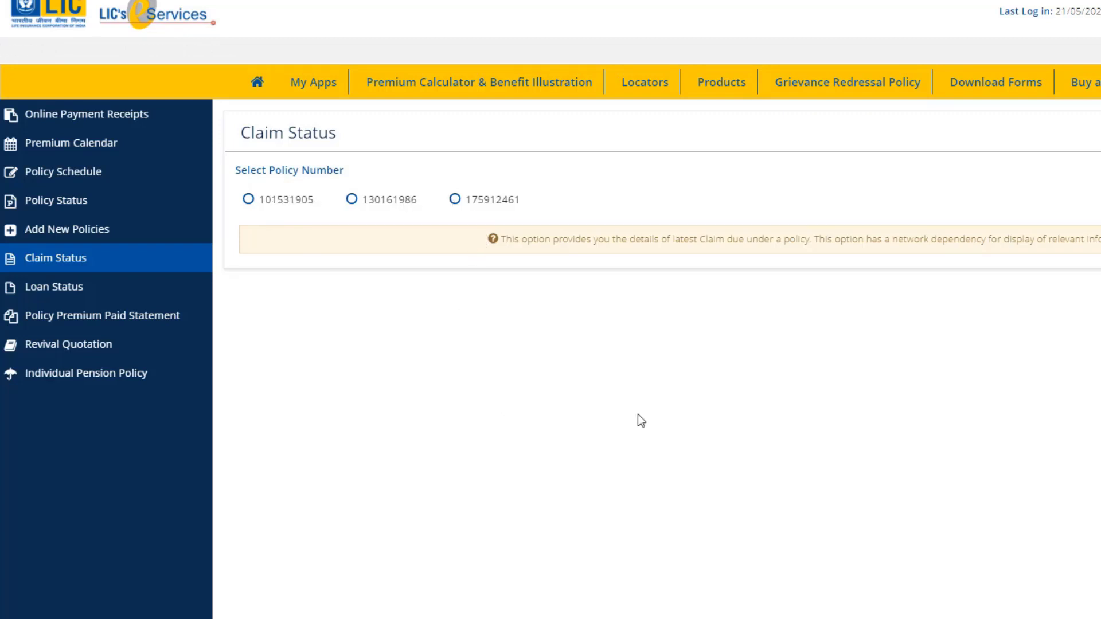
click(294, 207)
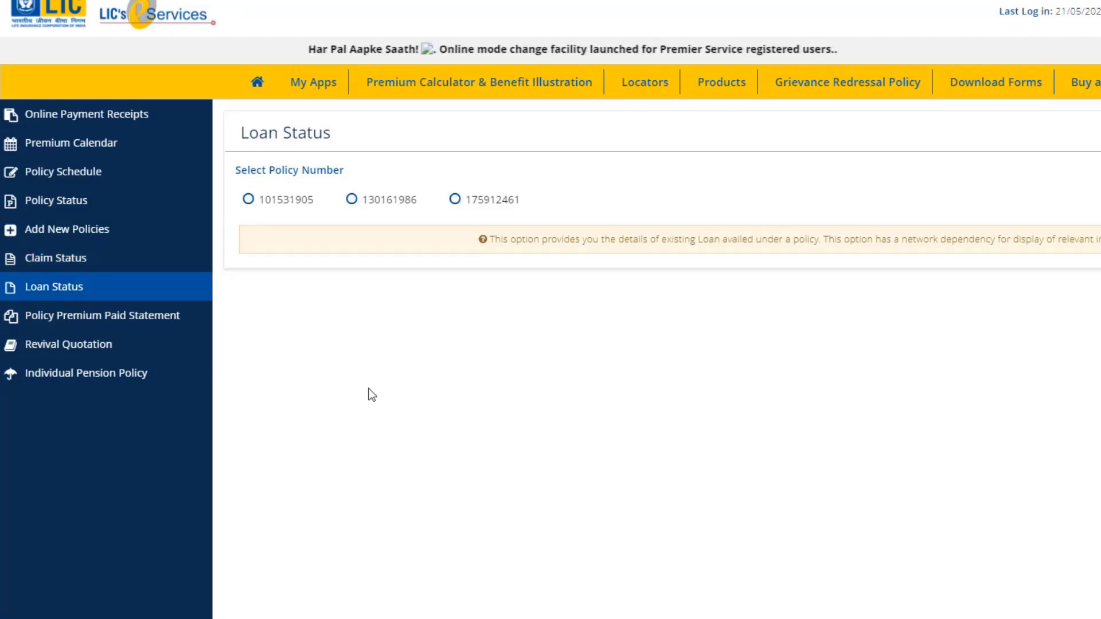
View the Jeevan Labh policy's loan status, then go to Policy Premium Paid Statement.
click(57, 261)
click(65, 285)
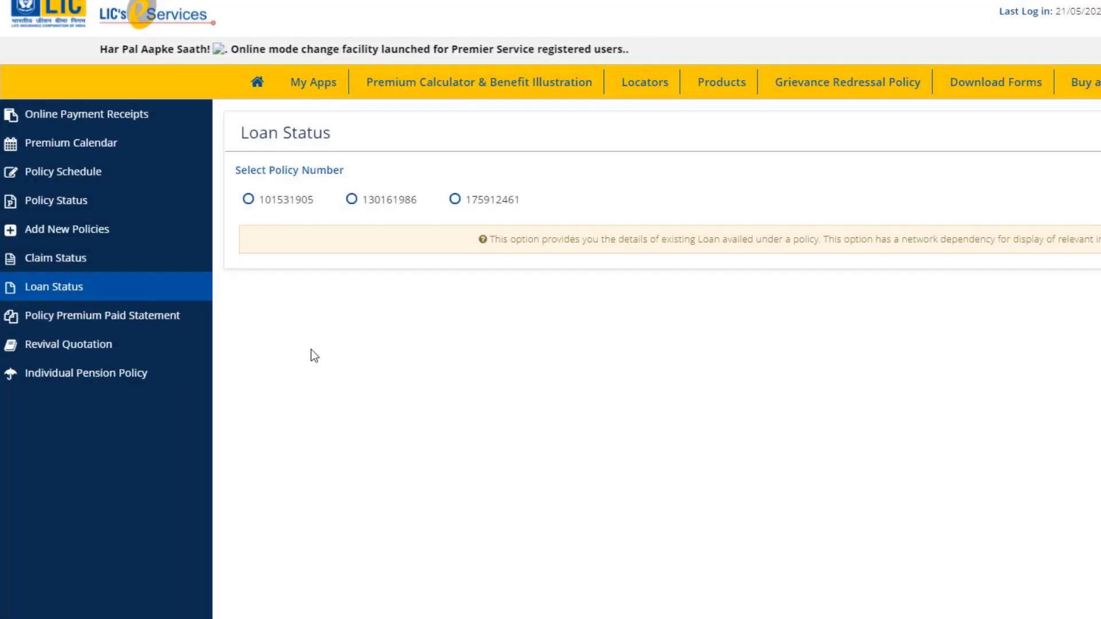
click(254, 201)
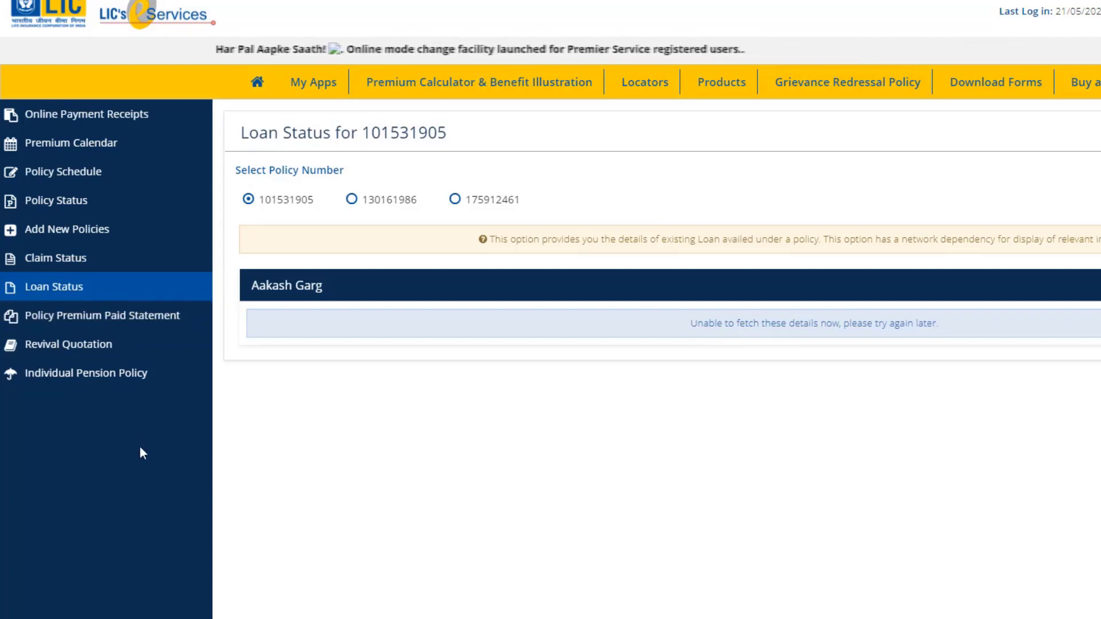
click(87, 325)
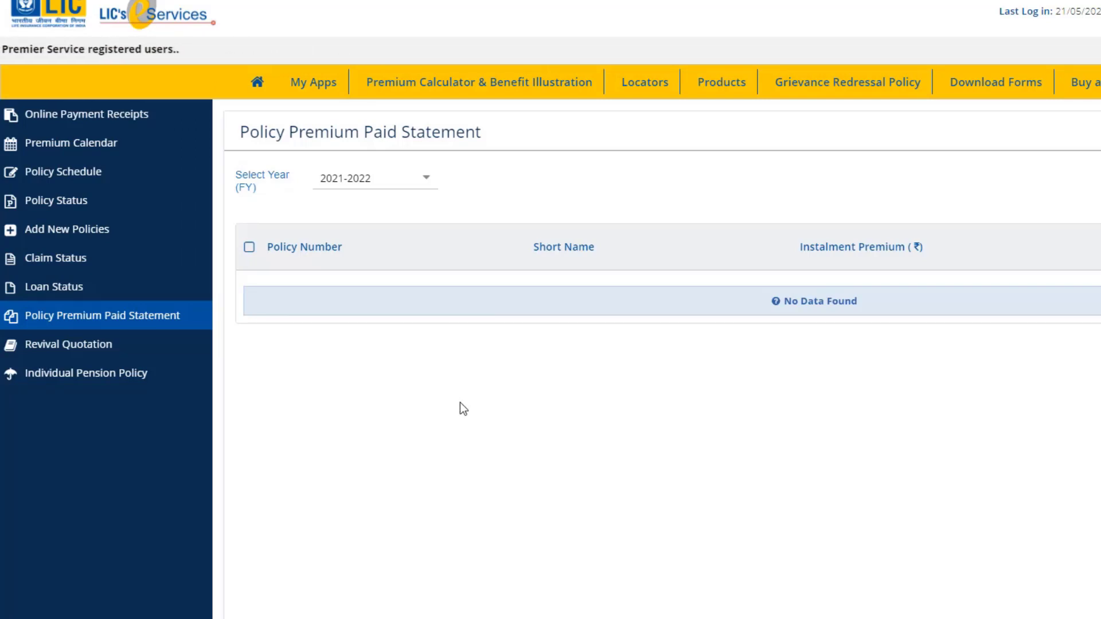
Generate the 2020-2021 premium paid statement for all three policies, then check Revival Quotation.
click(415, 181)
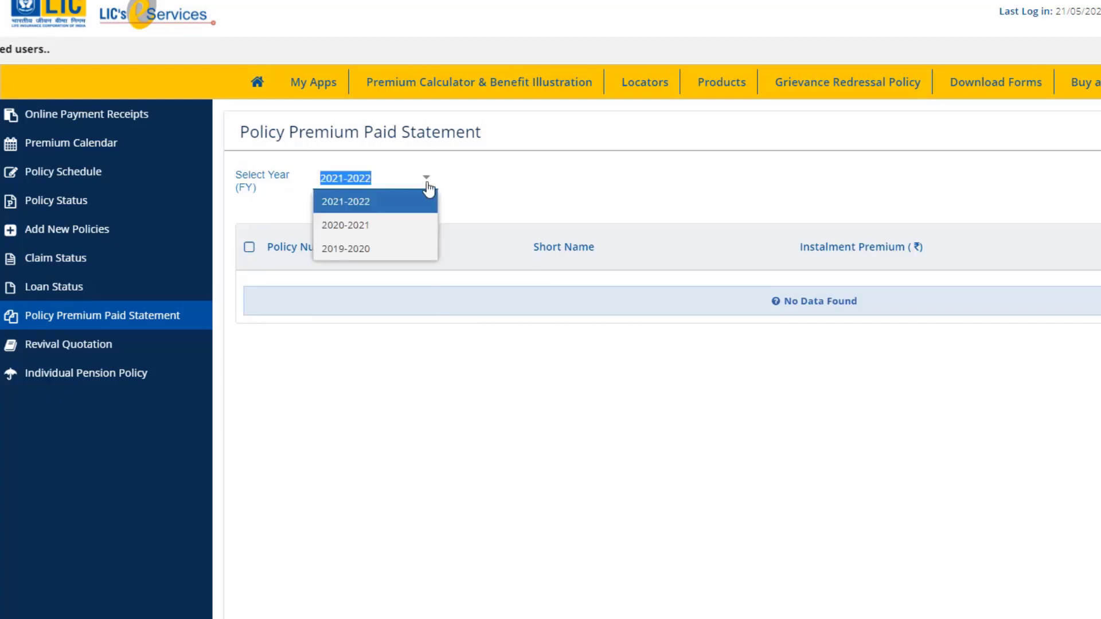
click(419, 232)
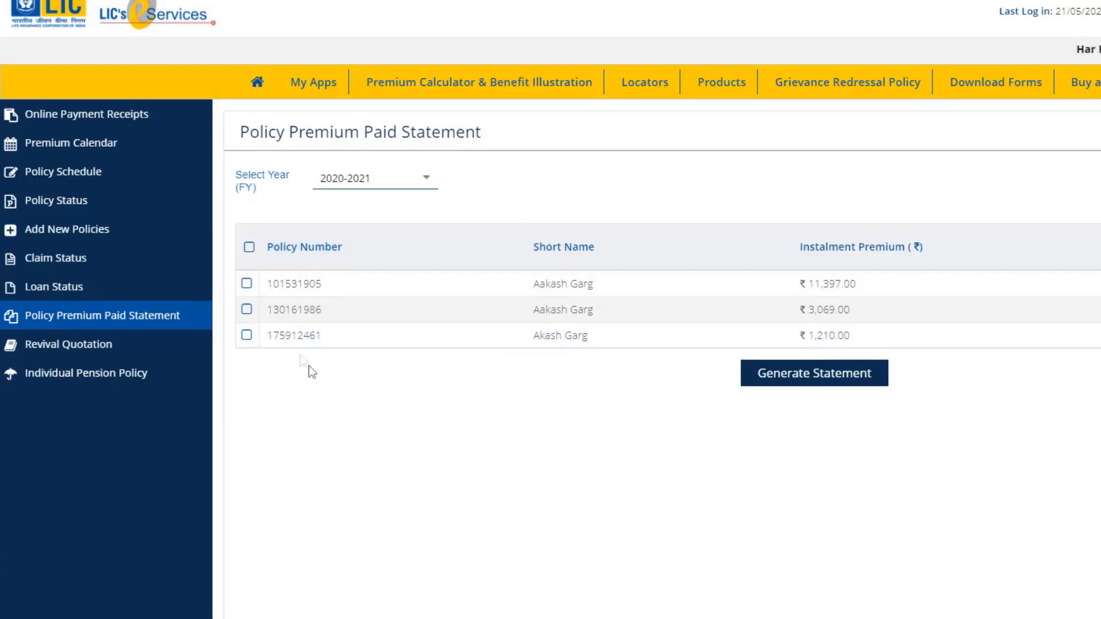
click(246, 310)
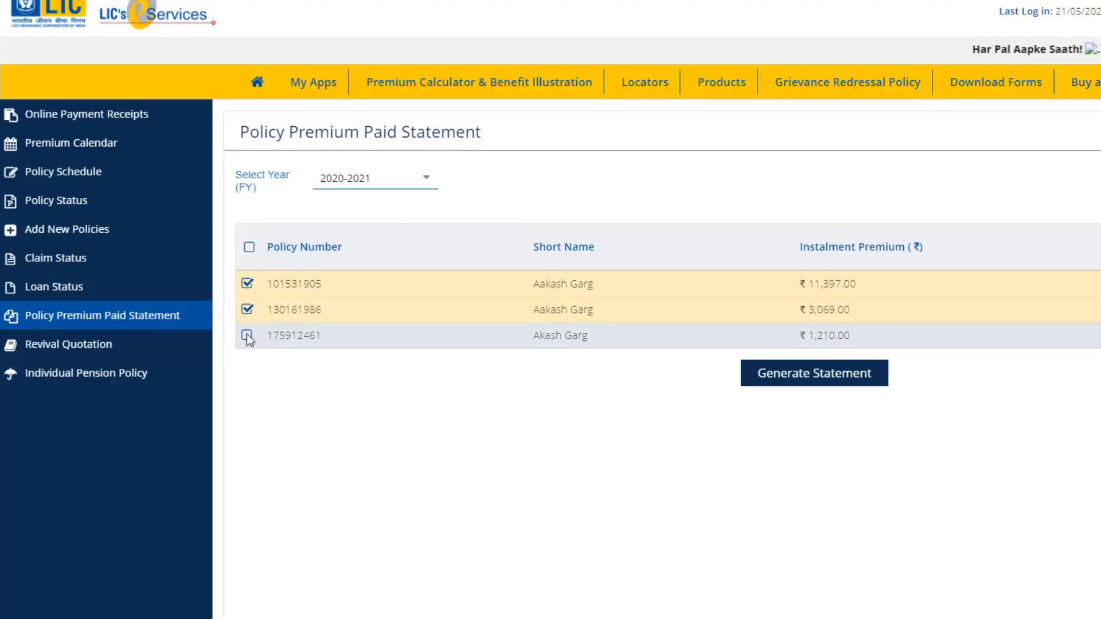
click(247, 335)
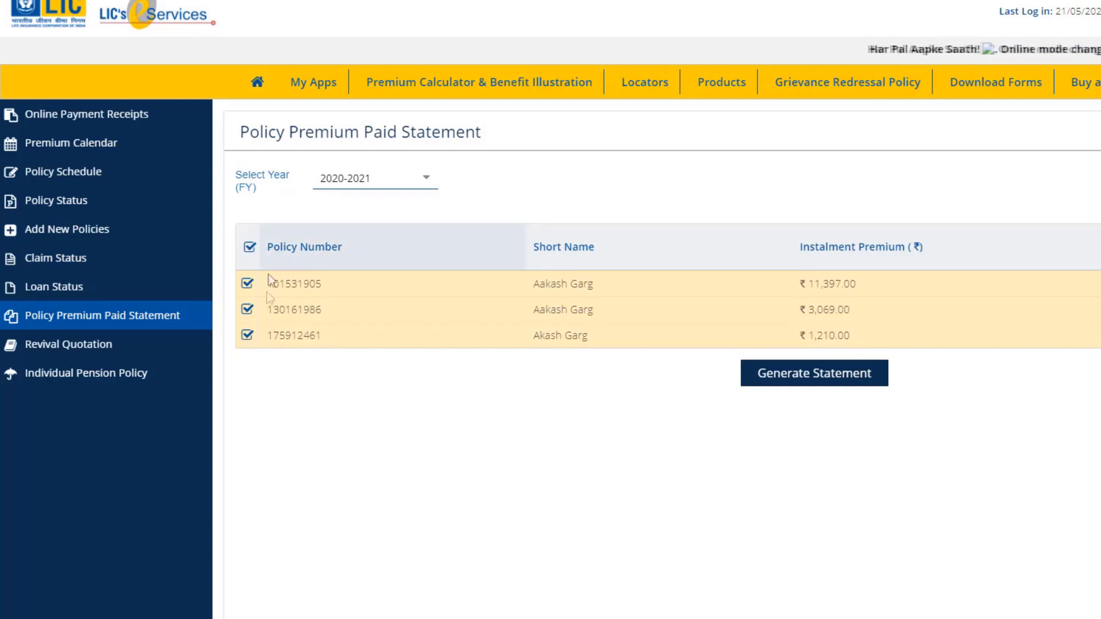
click(824, 386)
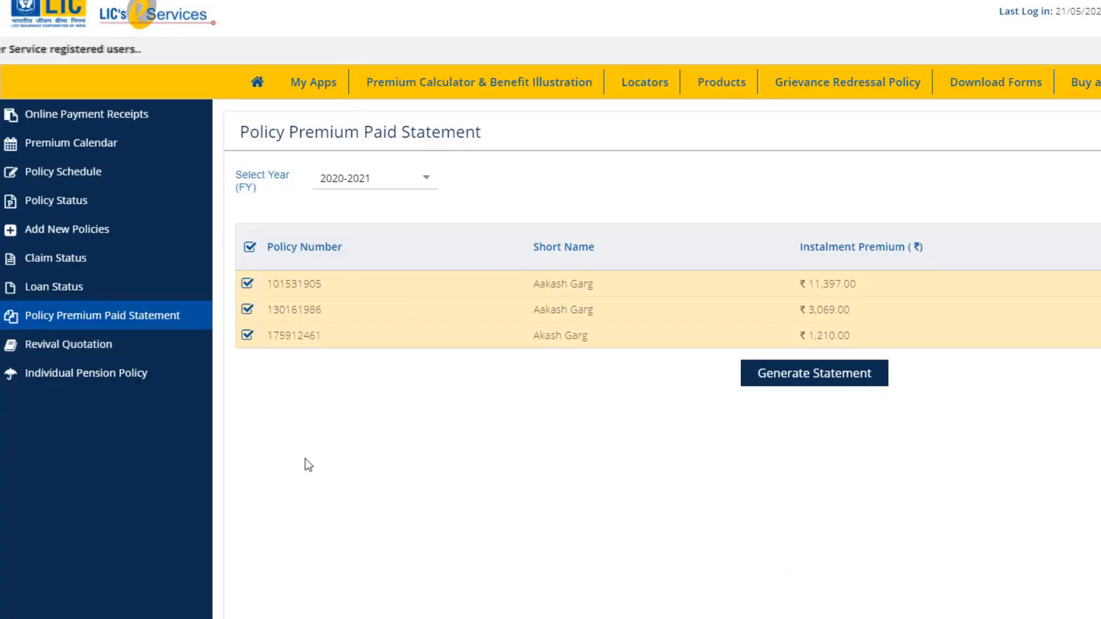
click(102, 351)
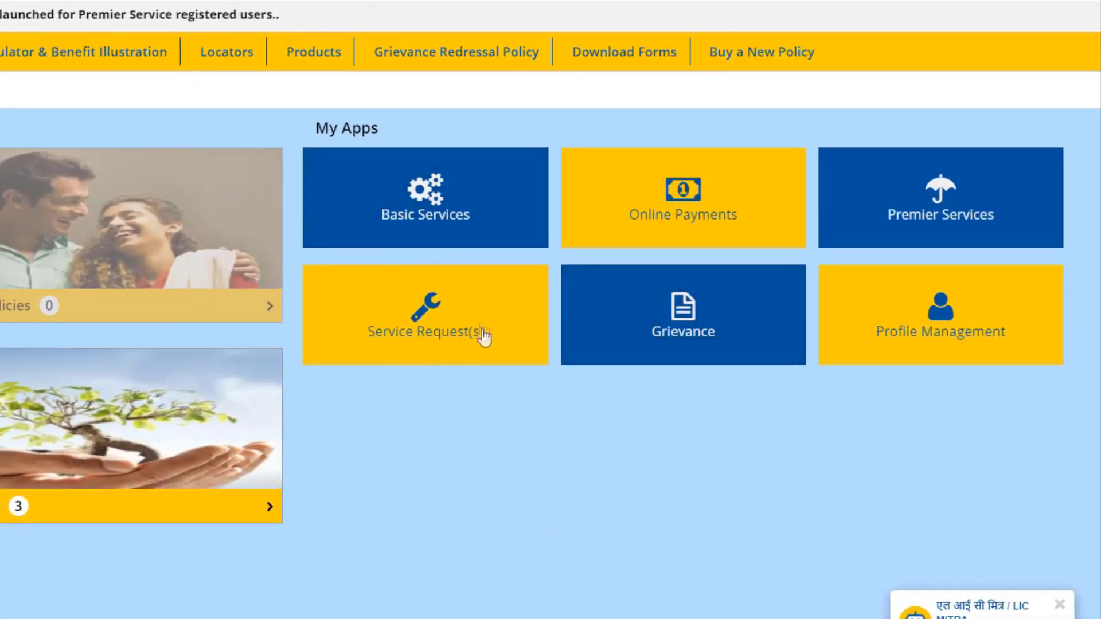
click(483, 335)
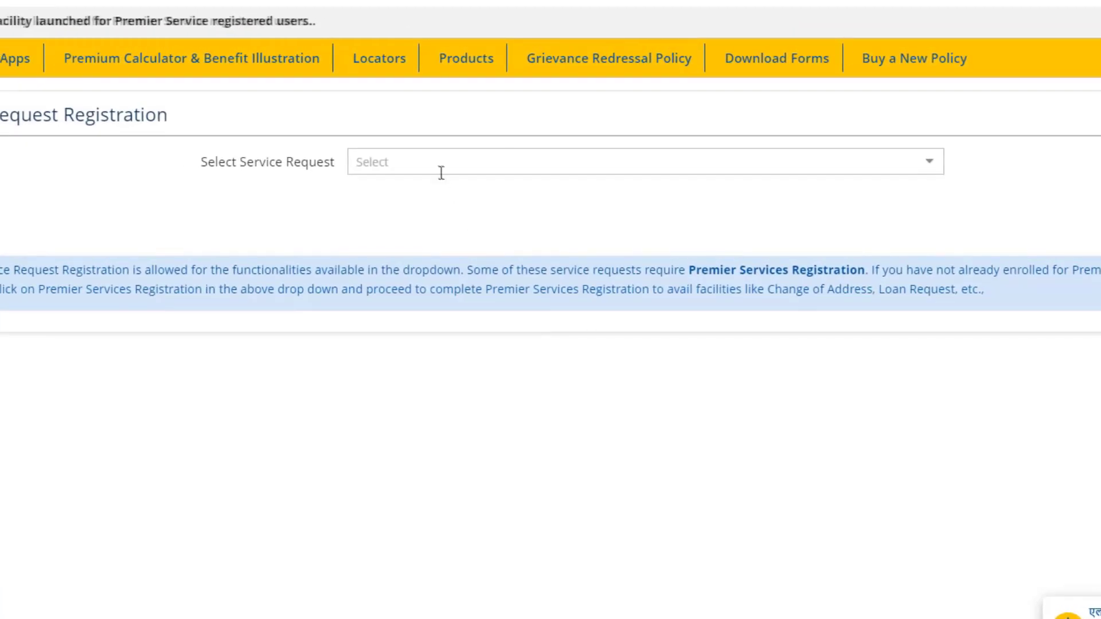
click(441, 172)
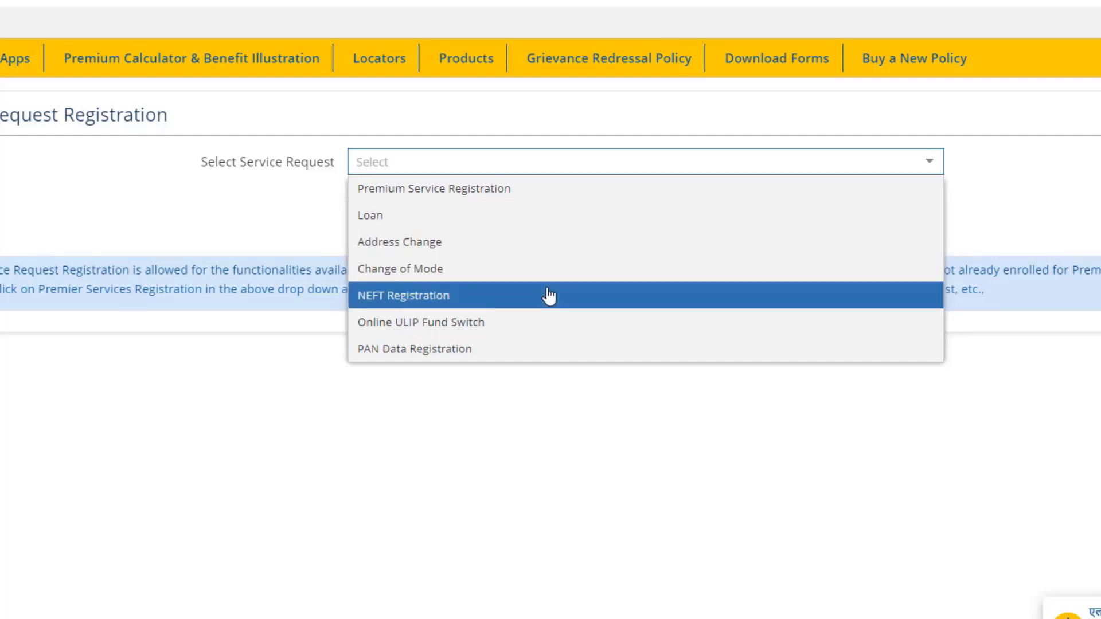
click(545, 352)
click(433, 170)
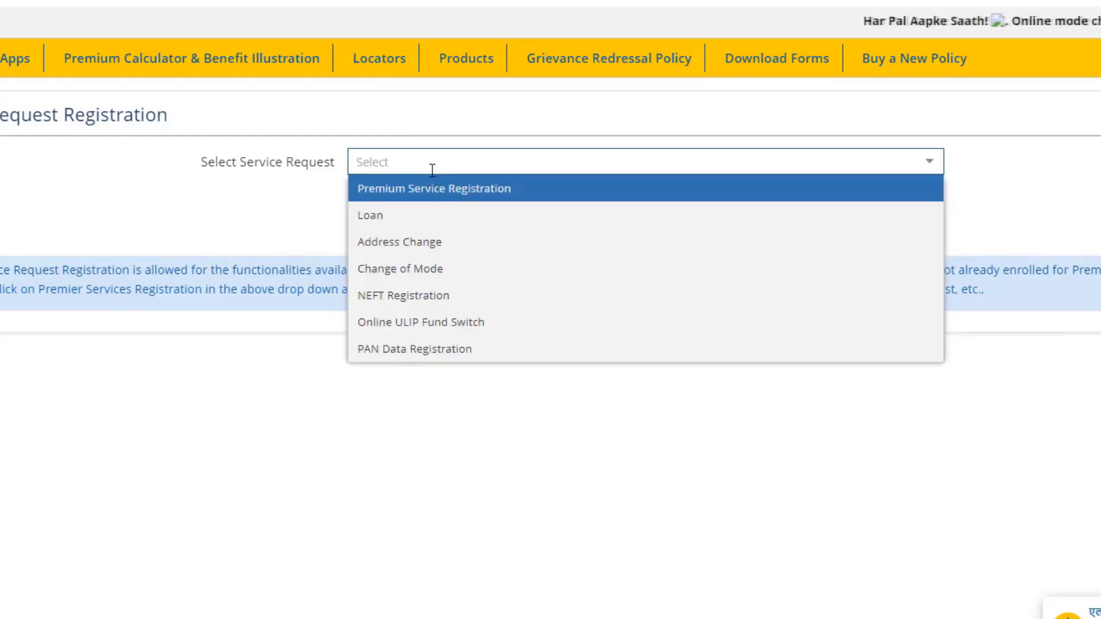
click(48, 89)
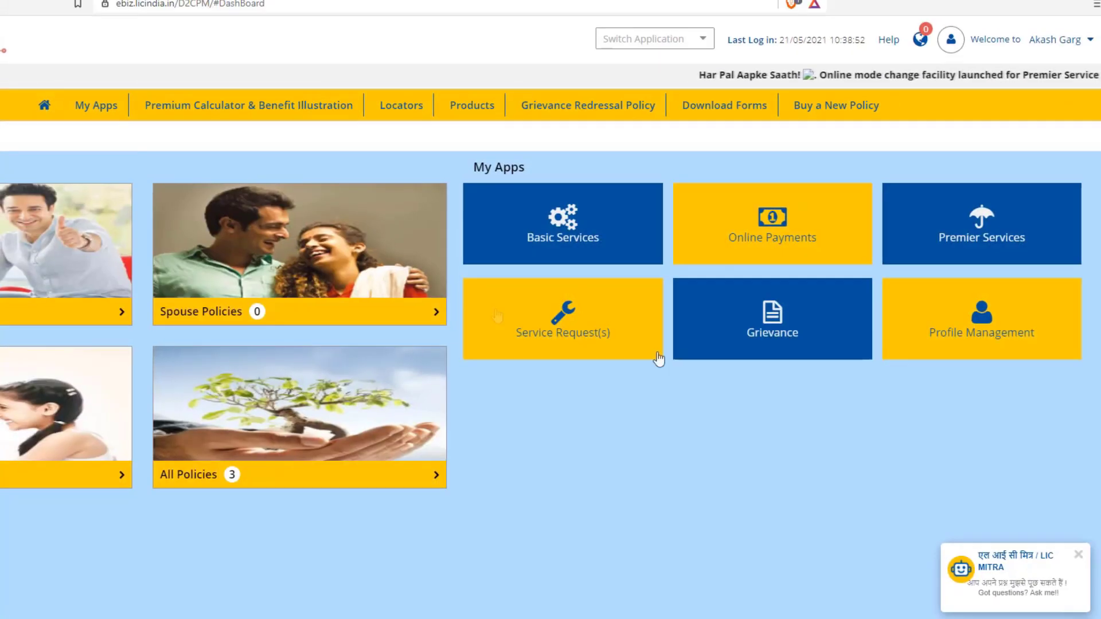